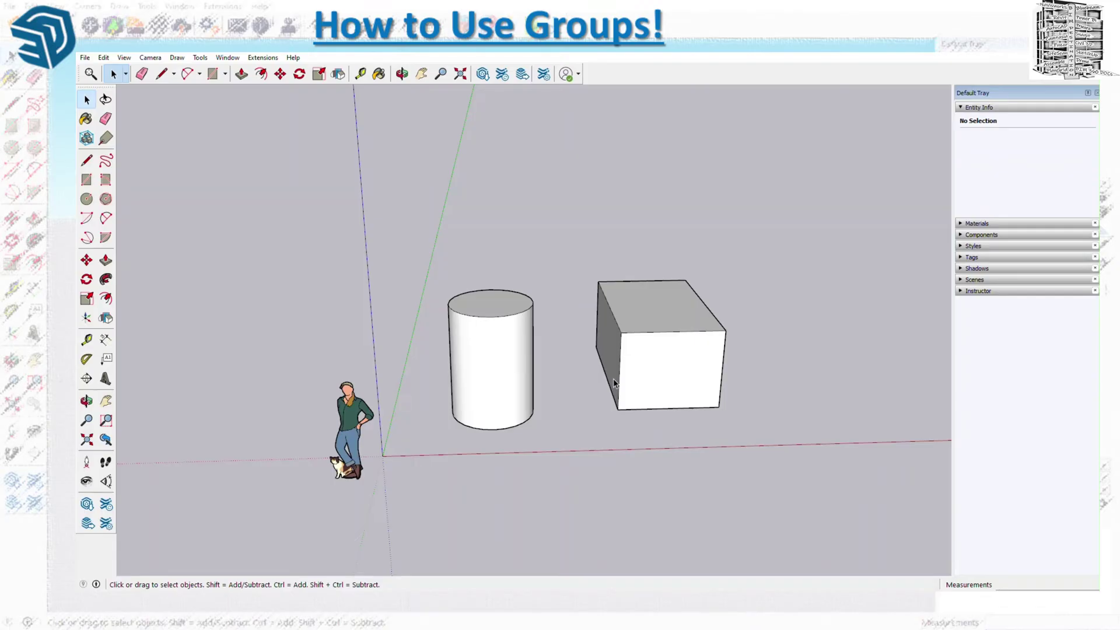
- Open and close the box group for editing, and explode it into loose geometry
{"action": "double_click", "coordinate": [656, 371]}
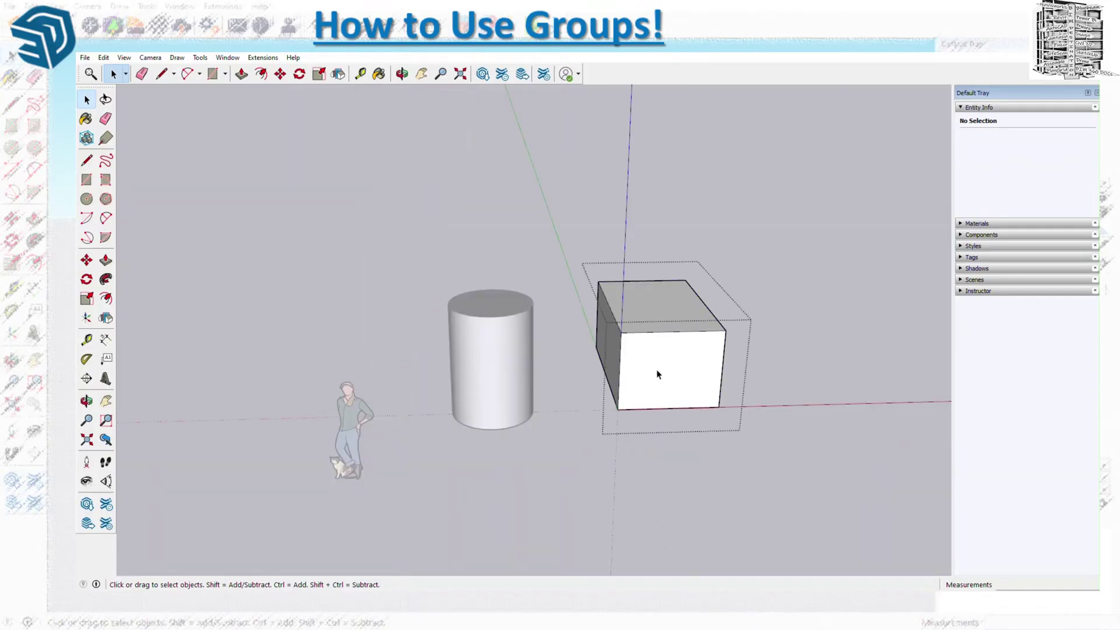
{"action": "left_click", "coordinate": [798, 334]}
{"action": "right_click", "coordinate": [675, 361]}
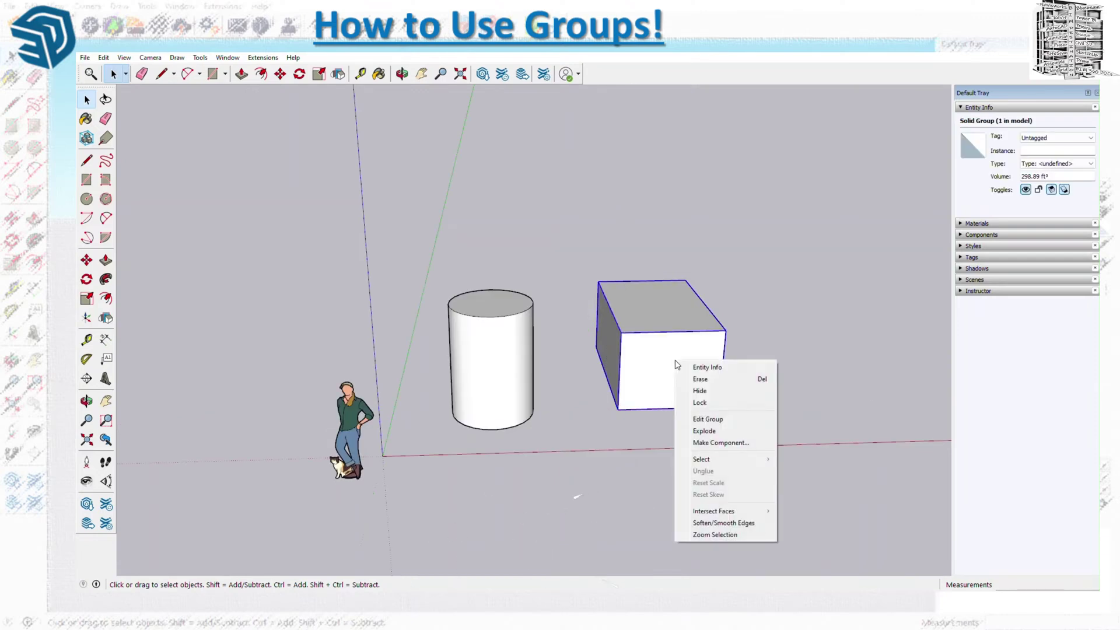
{"action": "left_click", "coordinate": [711, 431]}
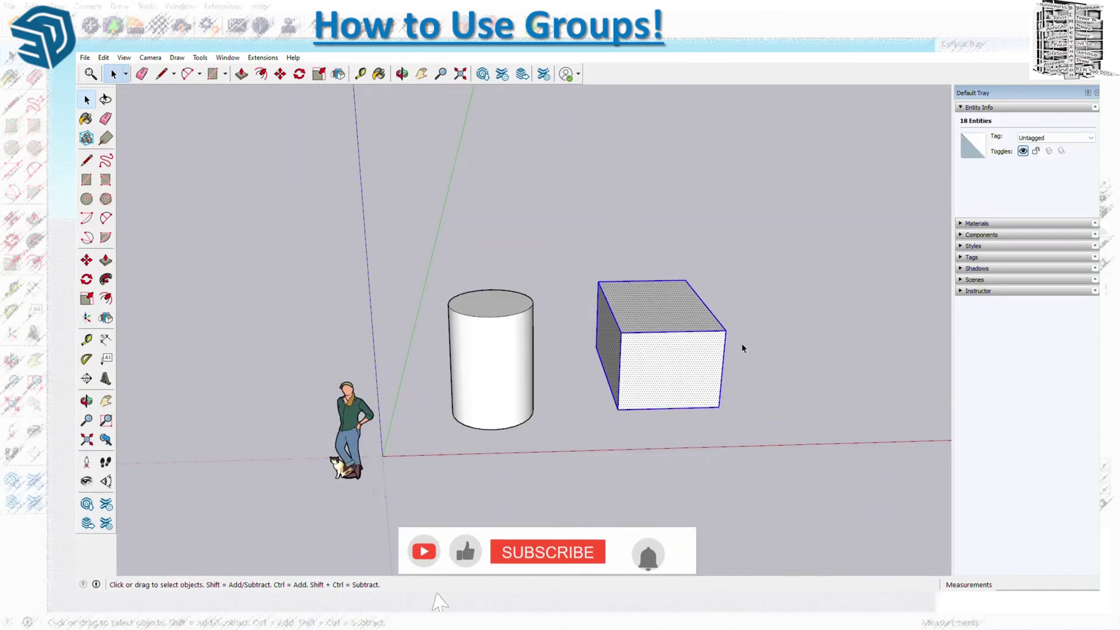
- Move the ungrouped box onto the cylinder's top, try to shift it away again, and undo the moves
{"action": "left_click", "coordinate": [280, 73]}
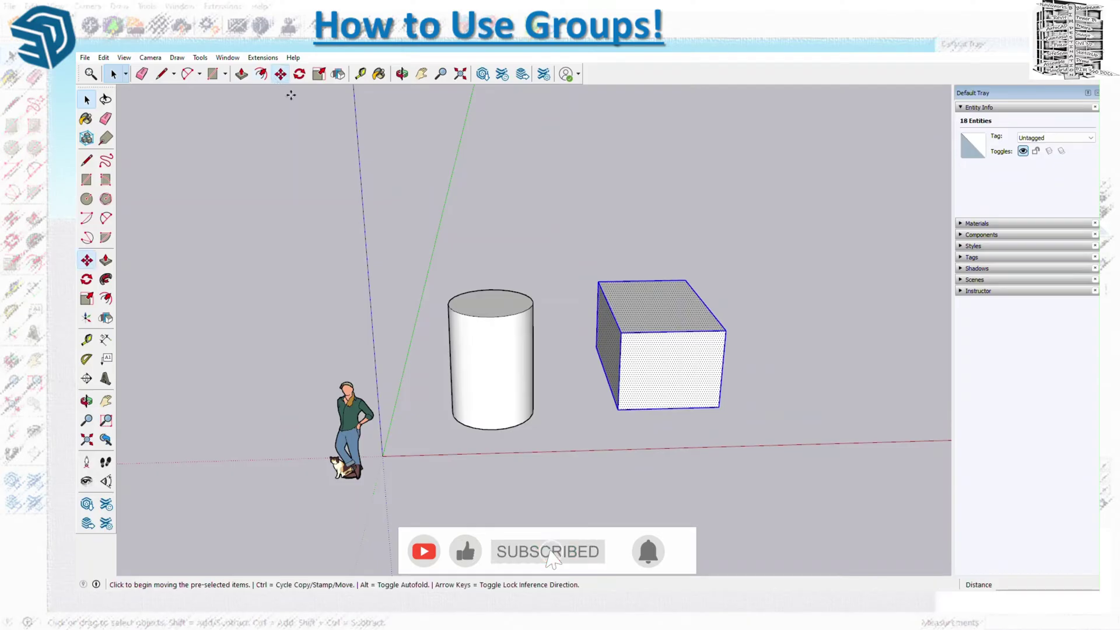
{"action": "left_click", "coordinate": [618, 409]}
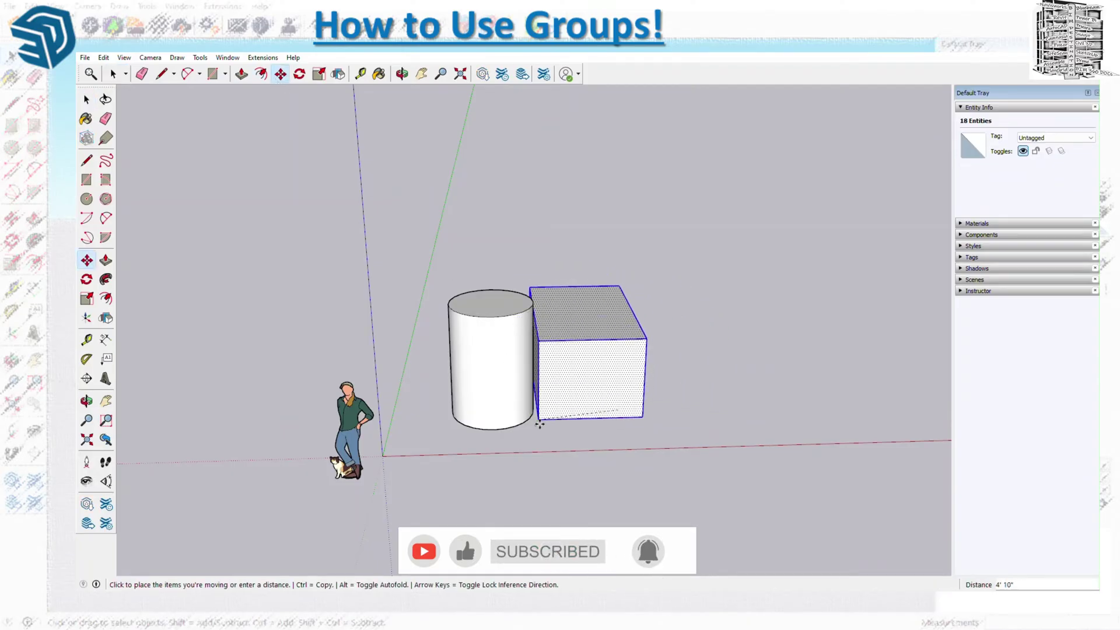
{"action": "left_click", "coordinate": [523, 362]}
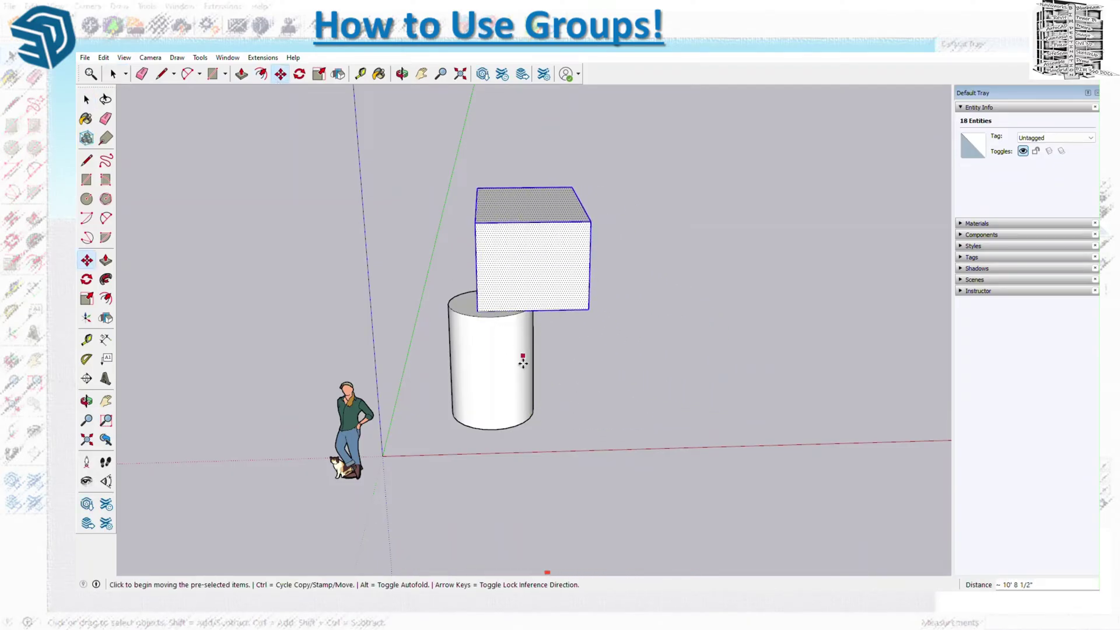
{"action": "left_click", "coordinate": [523, 361]}
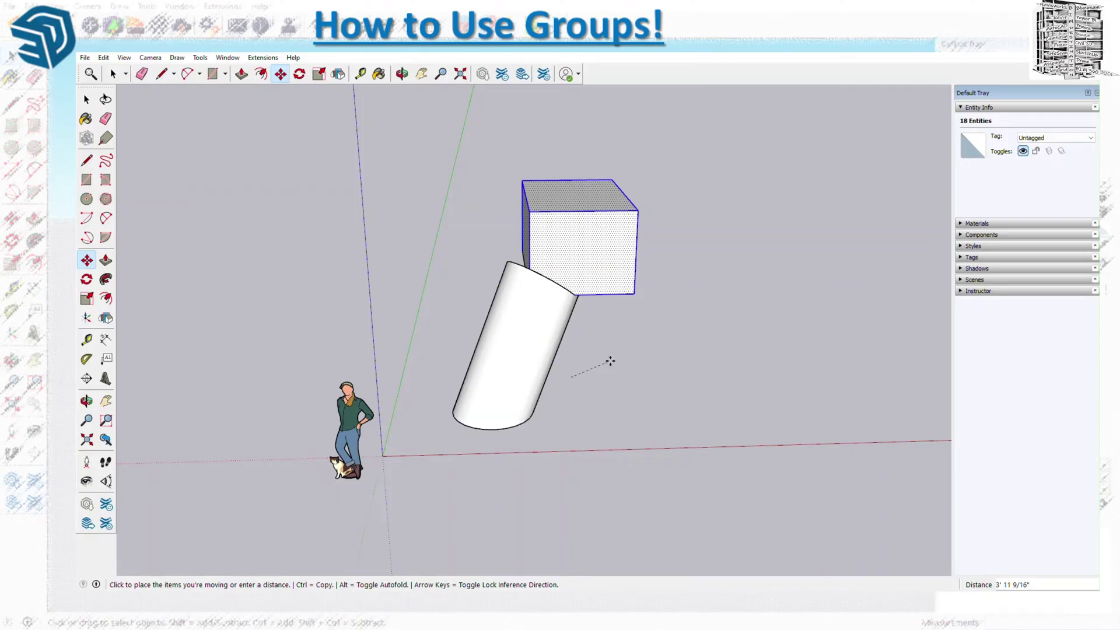
{"action": "key", "text": "Escape"}
{"action": "key", "text": "ctrl+z"}
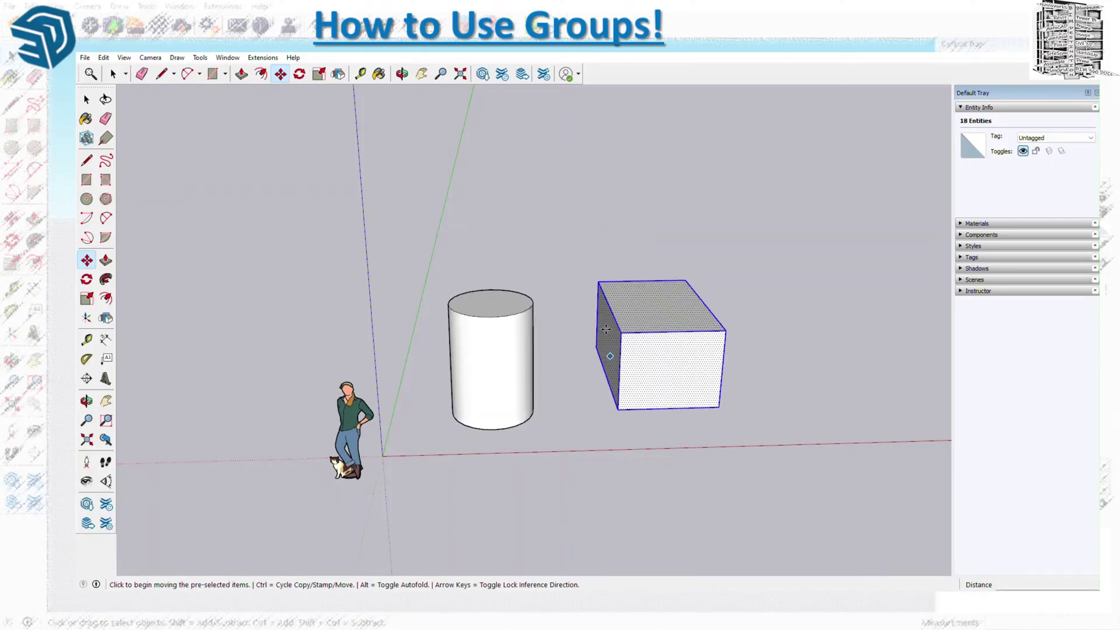
- Select all the connected faces and edges of the box and make them a group
{"action": "key", "text": "space"}
{"action": "left_click", "coordinate": [570, 217]}
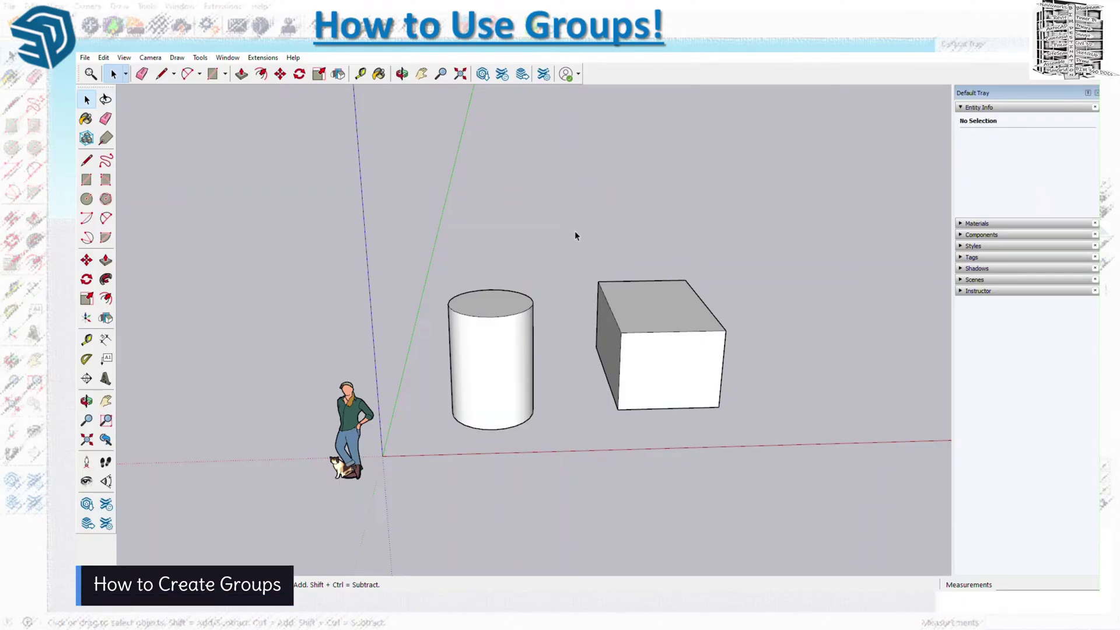
{"action": "triple_click", "coordinate": [660, 366]}
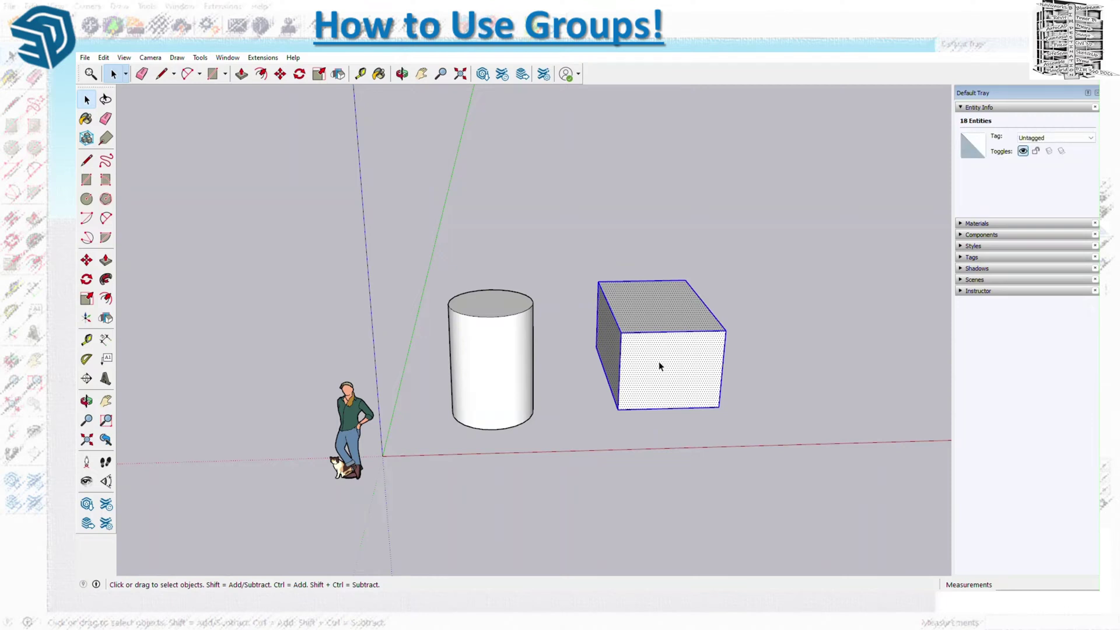
{"action": "right_click", "coordinate": [659, 366]}
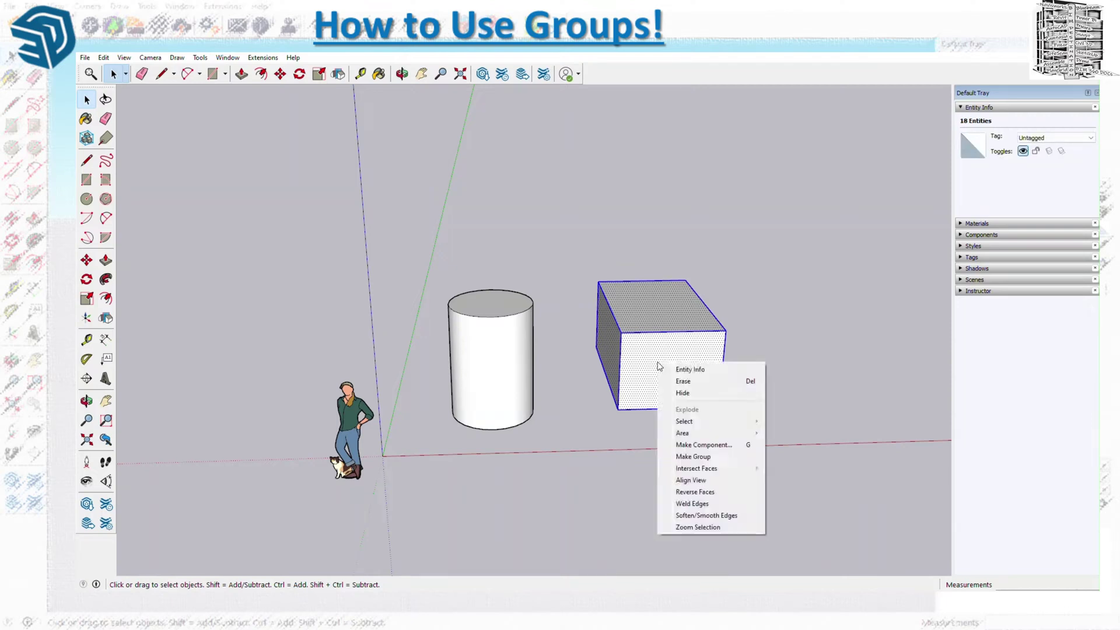
{"action": "left_click", "coordinate": [713, 457]}
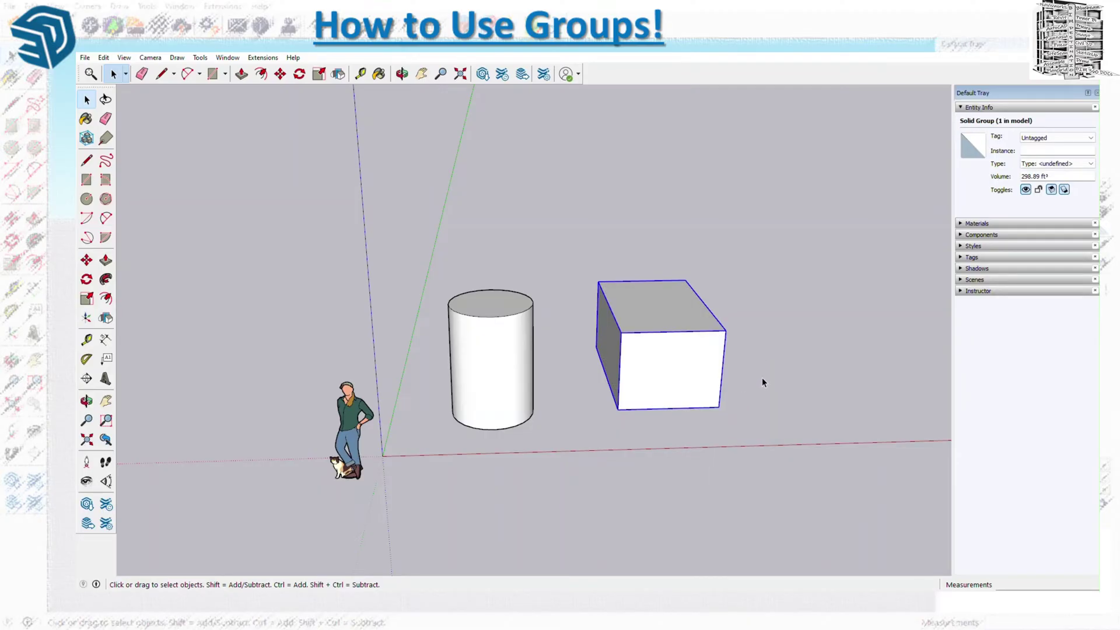
- Create a tag named Box and assign it to the box group
{"action": "left_click", "coordinate": [965, 258]}
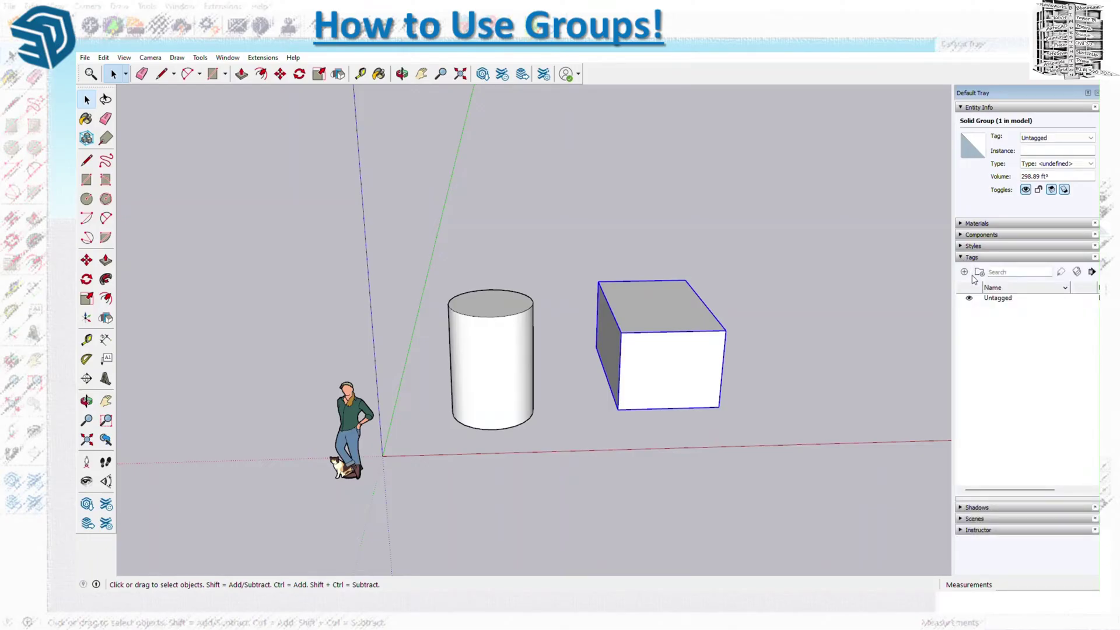
{"action": "left_click", "coordinate": [964, 272]}
{"action": "type", "text": "Box"}
{"action": "left_click", "coordinate": [1051, 138]}
{"action": "left_click", "coordinate": [1055, 154]}
- Toggle the Box tag's visibility off and on to check what it controls
{"action": "left_click", "coordinate": [970, 307]}
{"action": "left_click", "coordinate": [970, 307]}
{"action": "left_click", "coordinate": [969, 307]}
{"action": "left_click", "coordinate": [969, 308]}
- Move the box group onto the cylinder, and pull it away again by about 13' 2 7/8"
{"action": "left_click", "coordinate": [693, 352]}
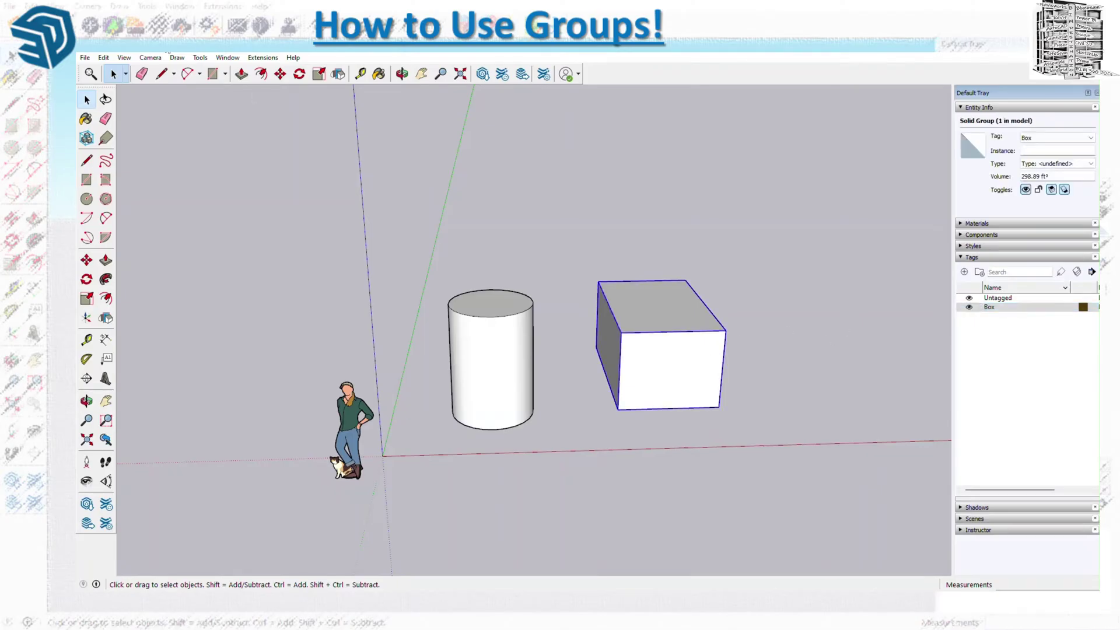
{"action": "left_click", "coordinate": [281, 74]}
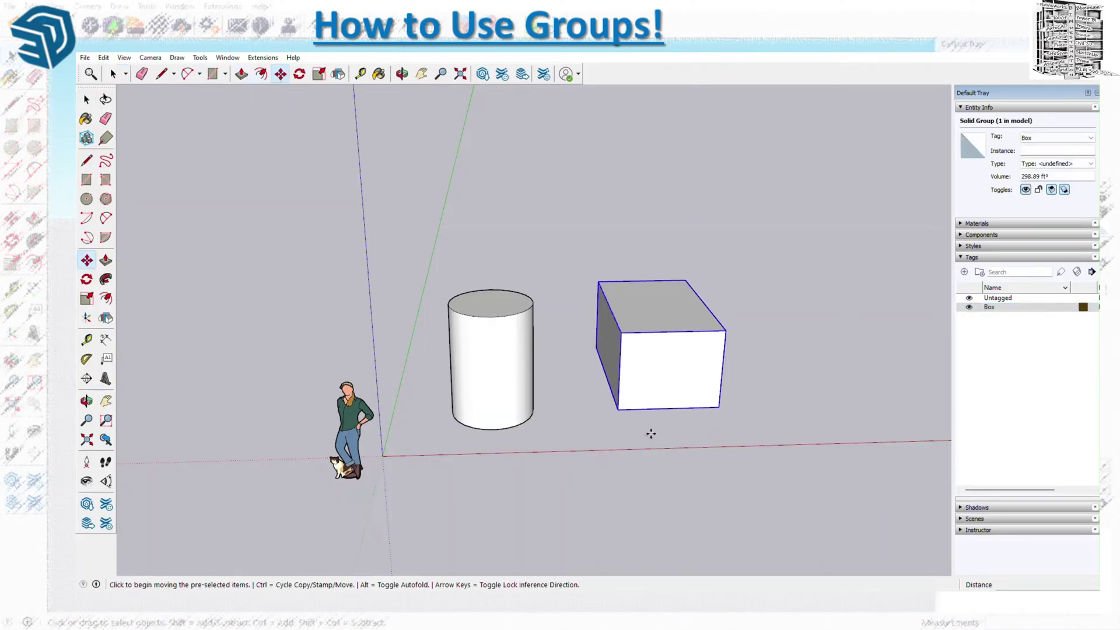
{"action": "left_click", "coordinate": [619, 409]}
{"action": "left_click", "coordinate": [472, 310]}
{"action": "left_click", "coordinate": [583, 308]}
{"action": "left_click", "coordinate": [785, 312]}
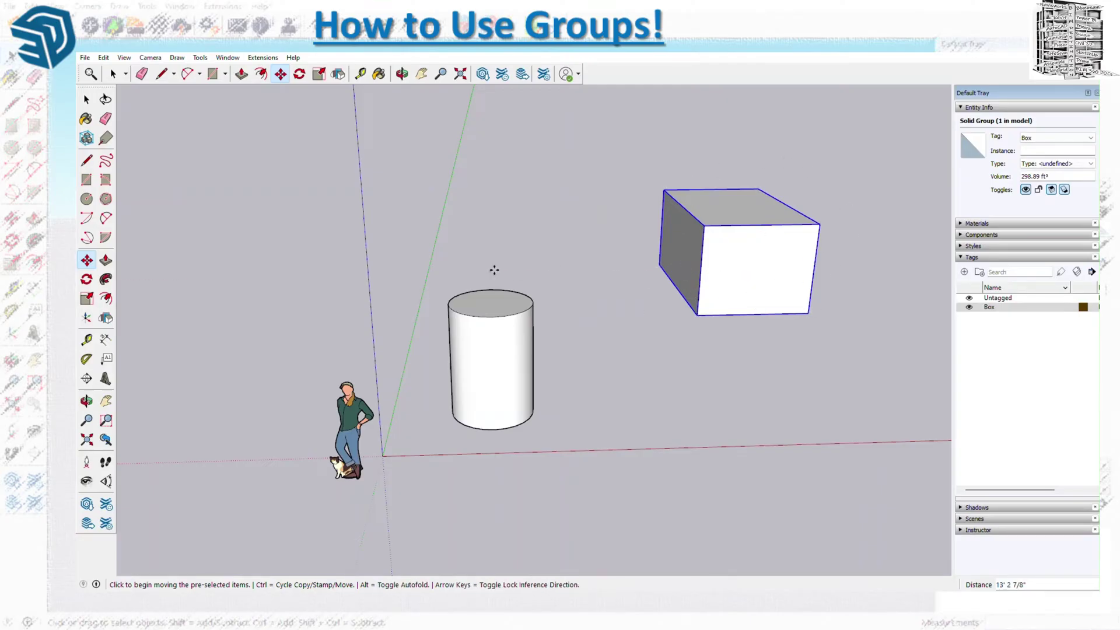
- Select the cylinder's side surface and top face individually to examine how its loose geometry is selected
{"action": "left_click", "coordinate": [88, 100]}
{"action": "left_click", "coordinate": [495, 352]}
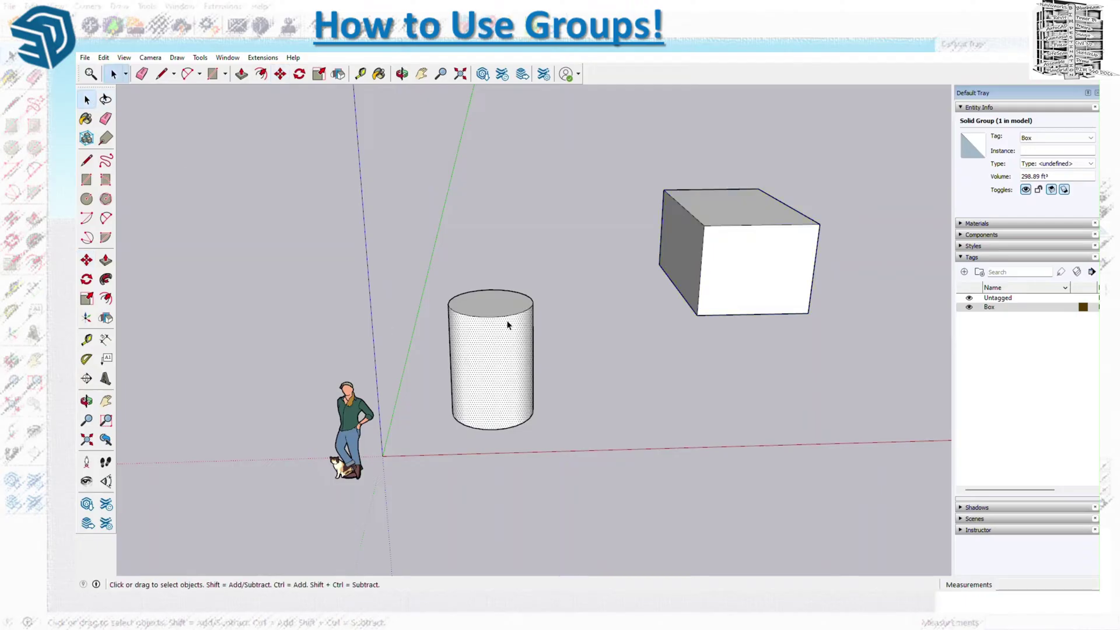
{"action": "left_click", "coordinate": [504, 310]}
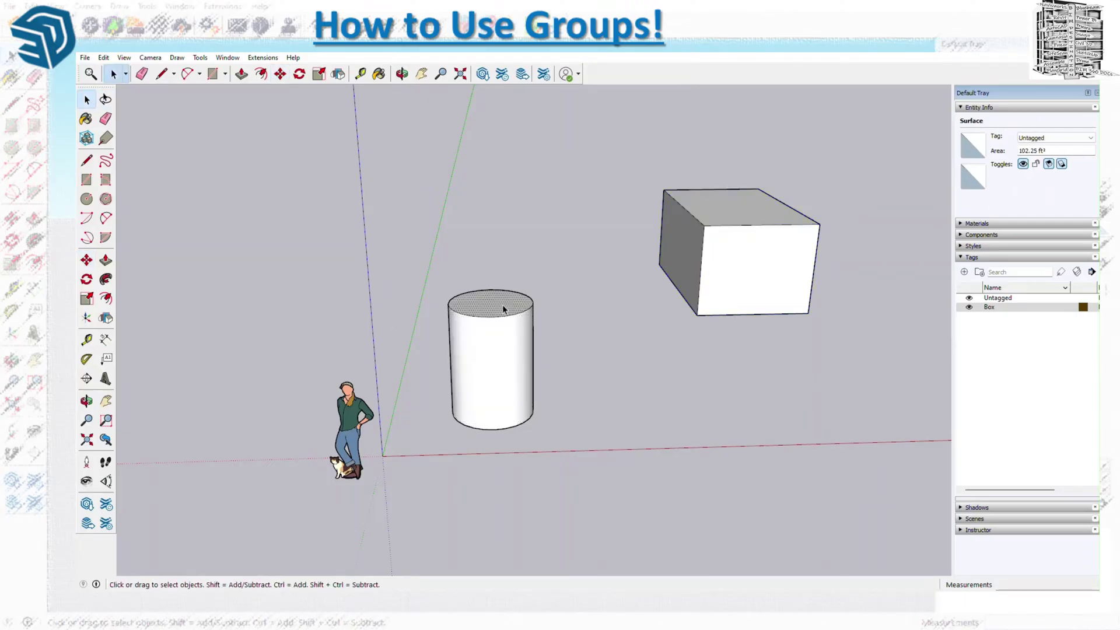
{"action": "left_click", "coordinate": [530, 350]}
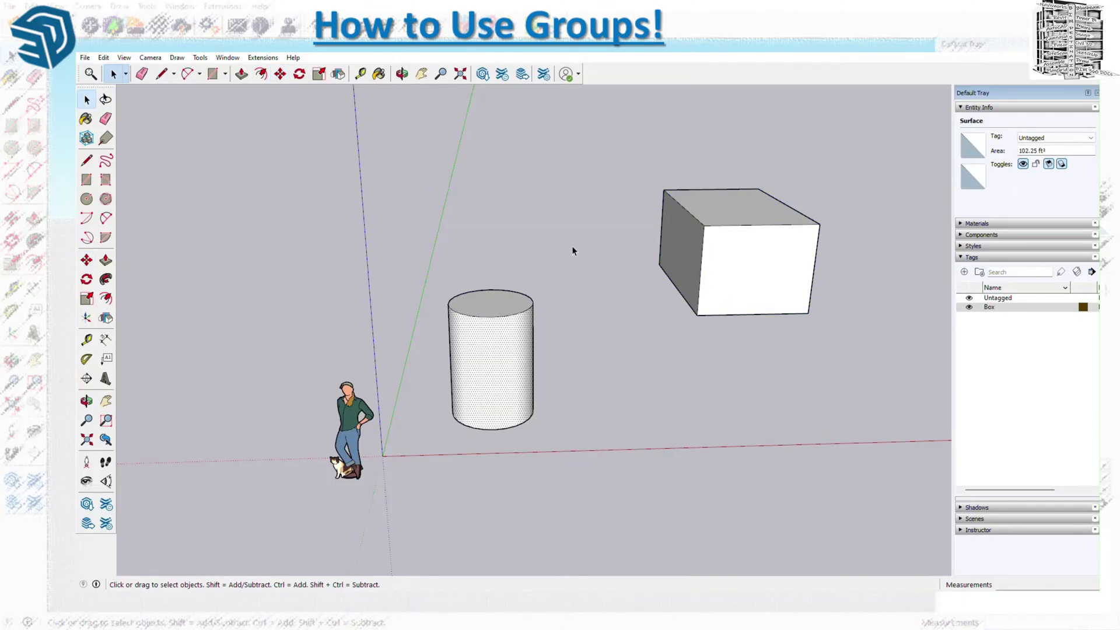
- Select all the cylinder's faces and edges and make them a group
{"action": "left_click_drag", "start_coordinate": [573, 244], "coordinate": [436, 458]}
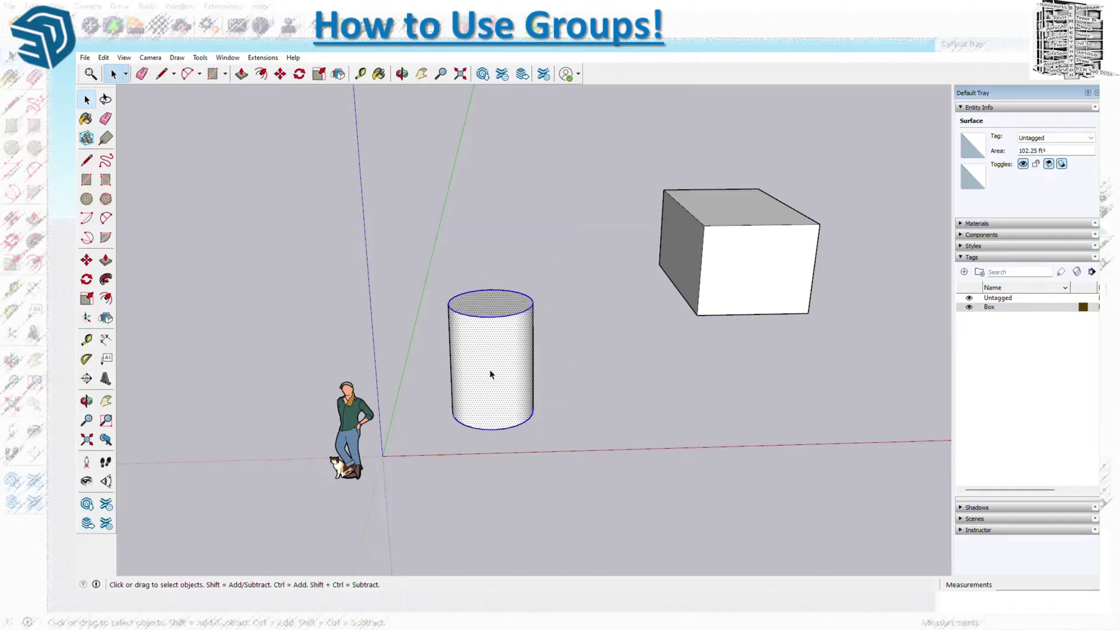
{"action": "left_click_drag", "start_coordinate": [392, 243], "coordinate": [572, 461]}
{"action": "left_click", "coordinate": [521, 394]}
{"action": "triple_click", "coordinate": [521, 394]}
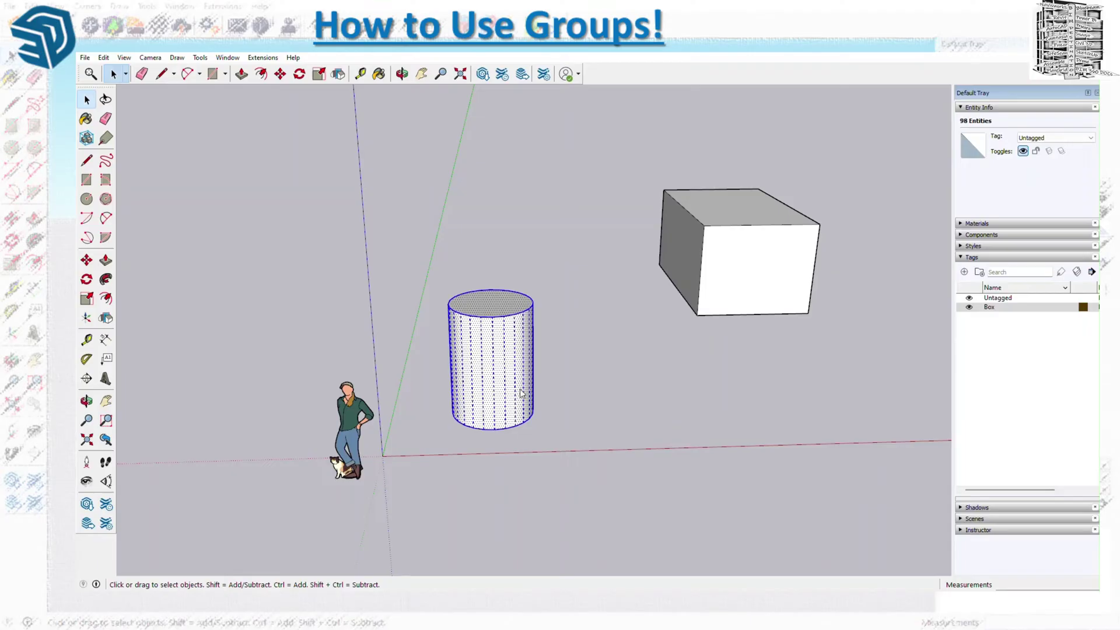
{"action": "right_click", "coordinate": [521, 392]}
{"action": "left_click", "coordinate": [600, 485]}
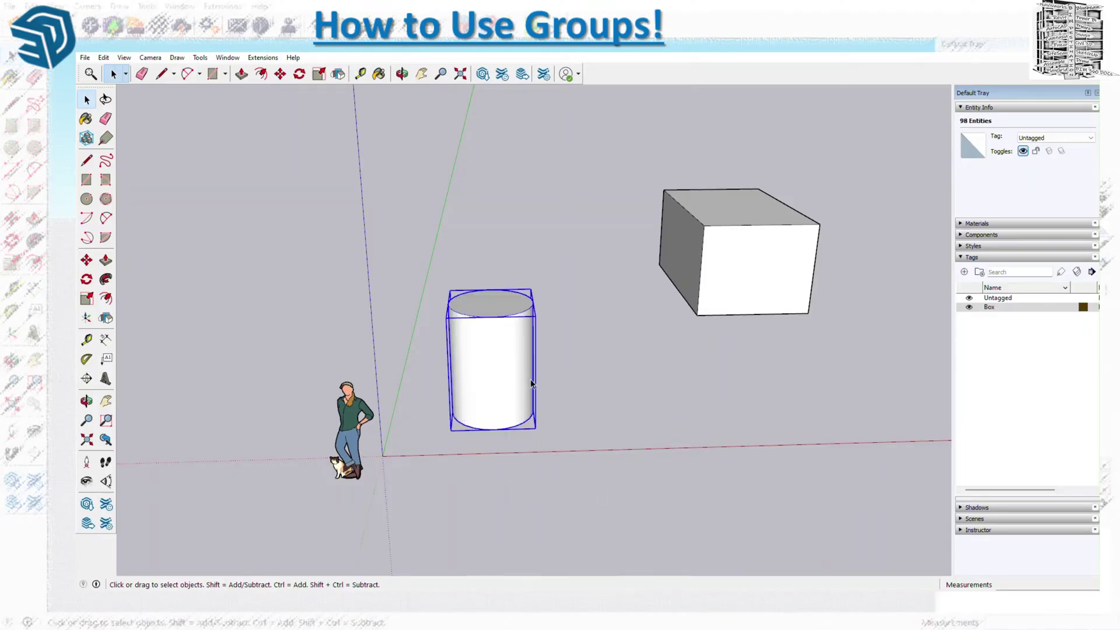
- Create a new tag named Cylinder
{"action": "left_click", "coordinate": [706, 304]}
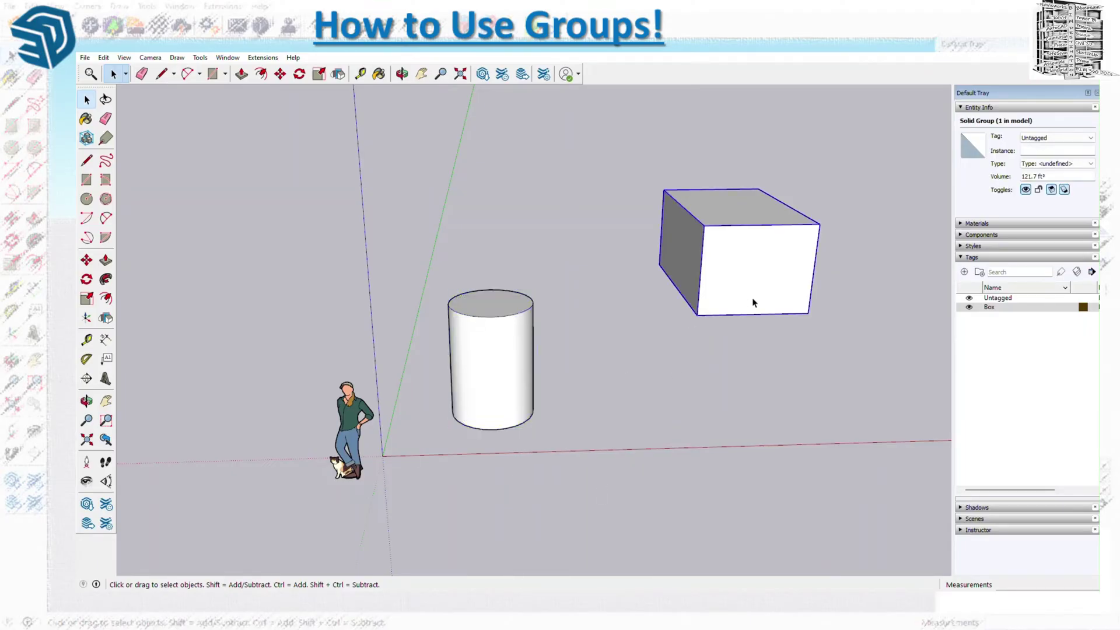
{"action": "left_click", "coordinate": [966, 273]}
{"action": "type", "text": "Cylinder"}
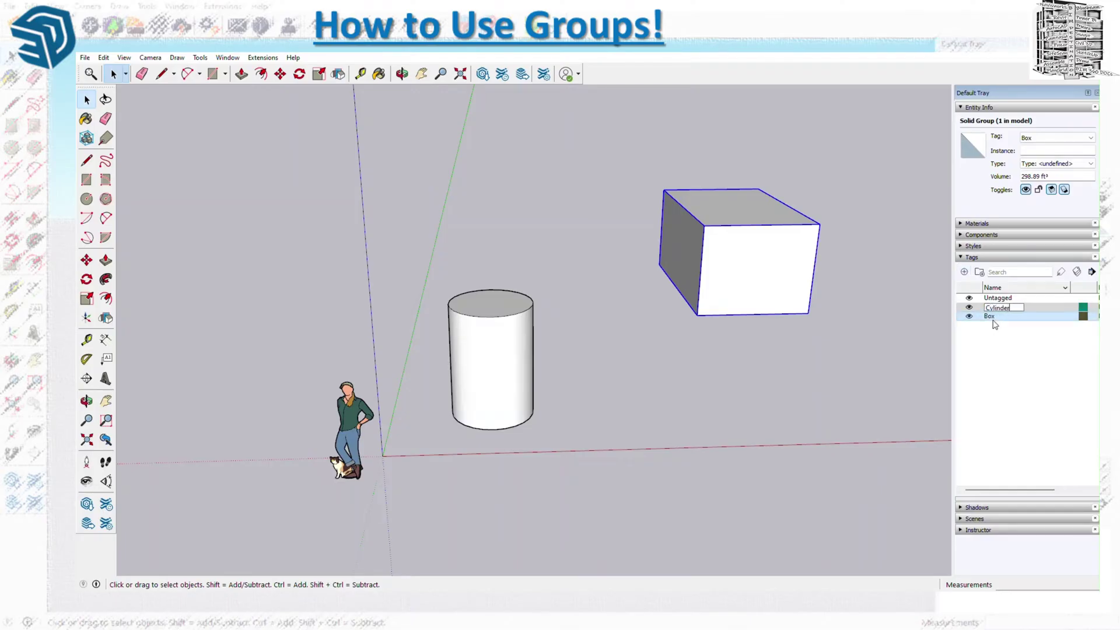
{"action": "key", "text": "Return"}
- Assign the Cylinder tag to the cylinder group, and toggle the Cylinder and Box tags' visibility off and on
{"action": "left_click", "coordinate": [475, 368]}
{"action": "left_click", "coordinate": [1056, 138]}
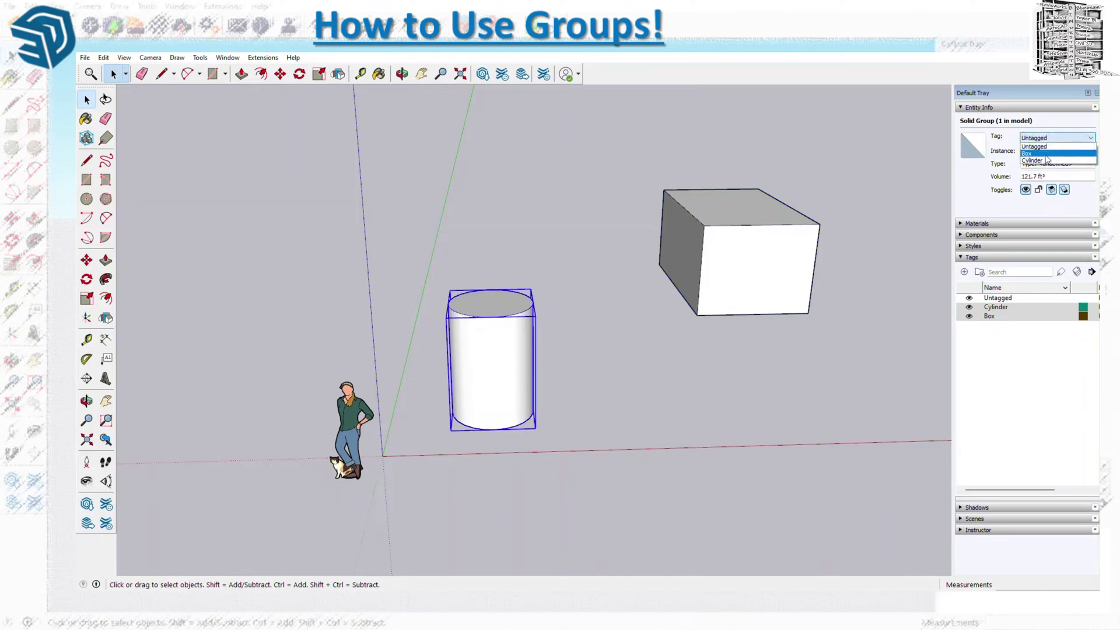
{"action": "left_click", "coordinate": [1049, 161]}
{"action": "left_click", "coordinate": [969, 317]}
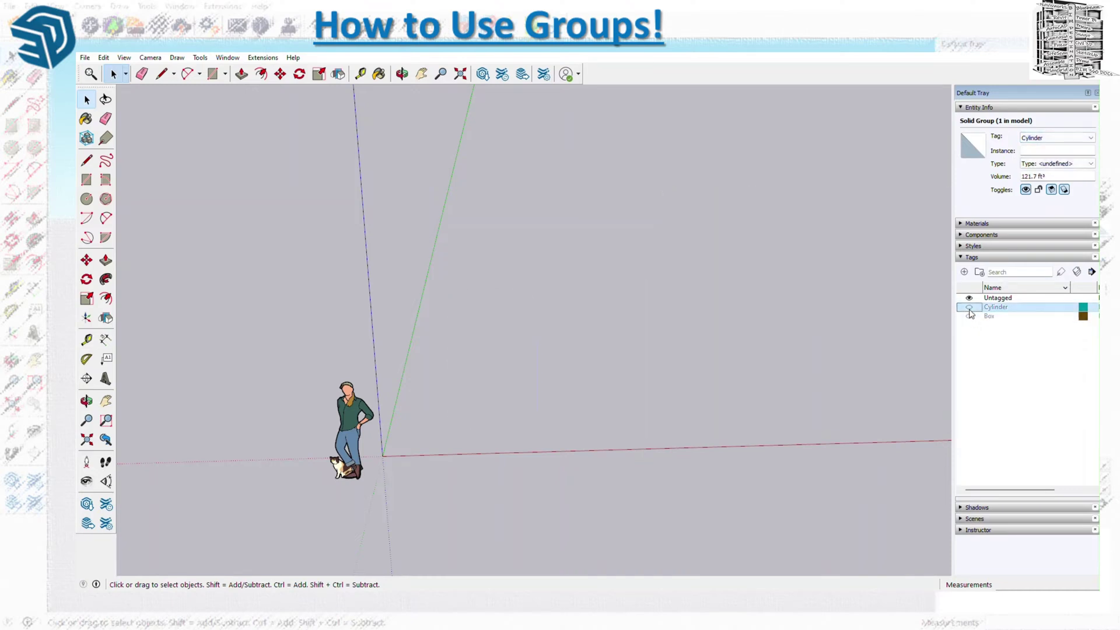
{"action": "left_click", "coordinate": [969, 317]}
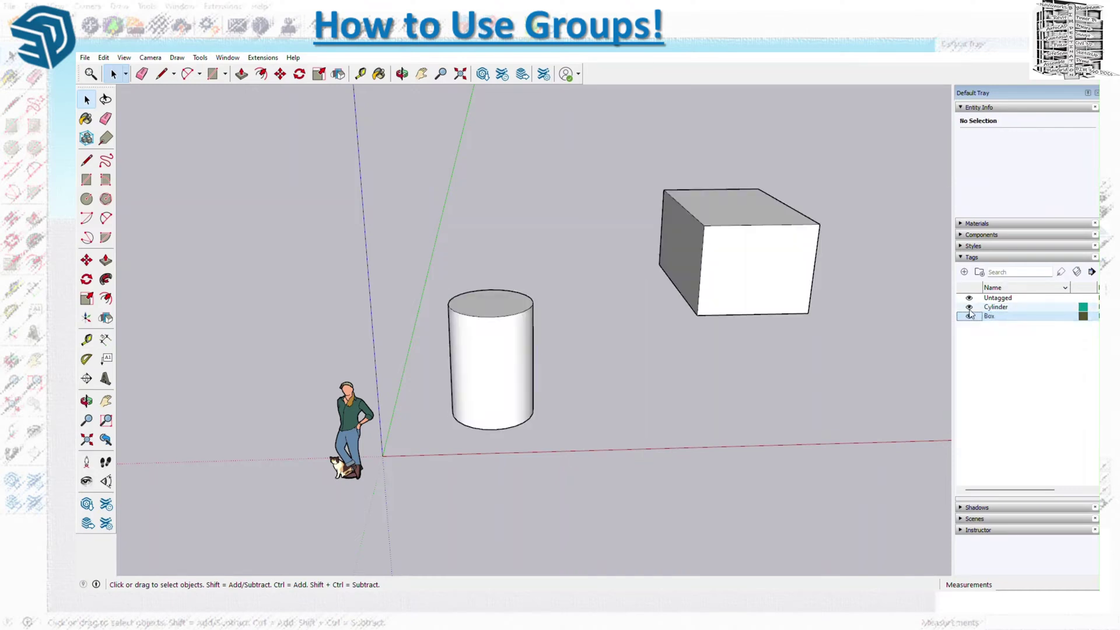
- Move the box group down about 6' 8 1/4" from its lower front corner
{"action": "left_click", "coordinate": [767, 314]}
{"action": "left_click", "coordinate": [280, 74]}
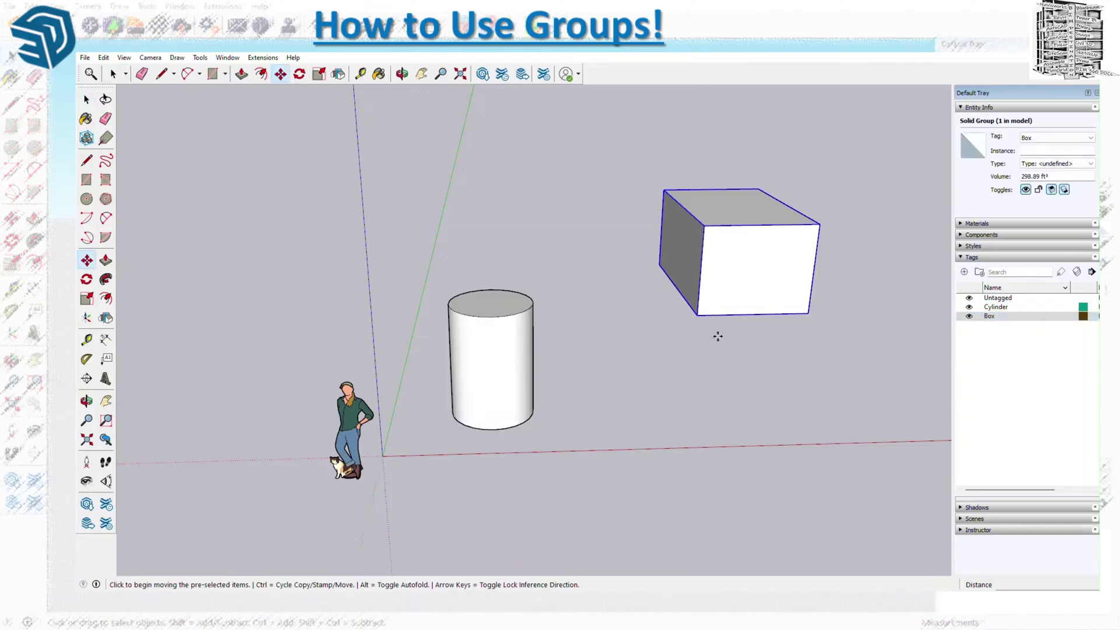
{"action": "left_click", "coordinate": [717, 316]}
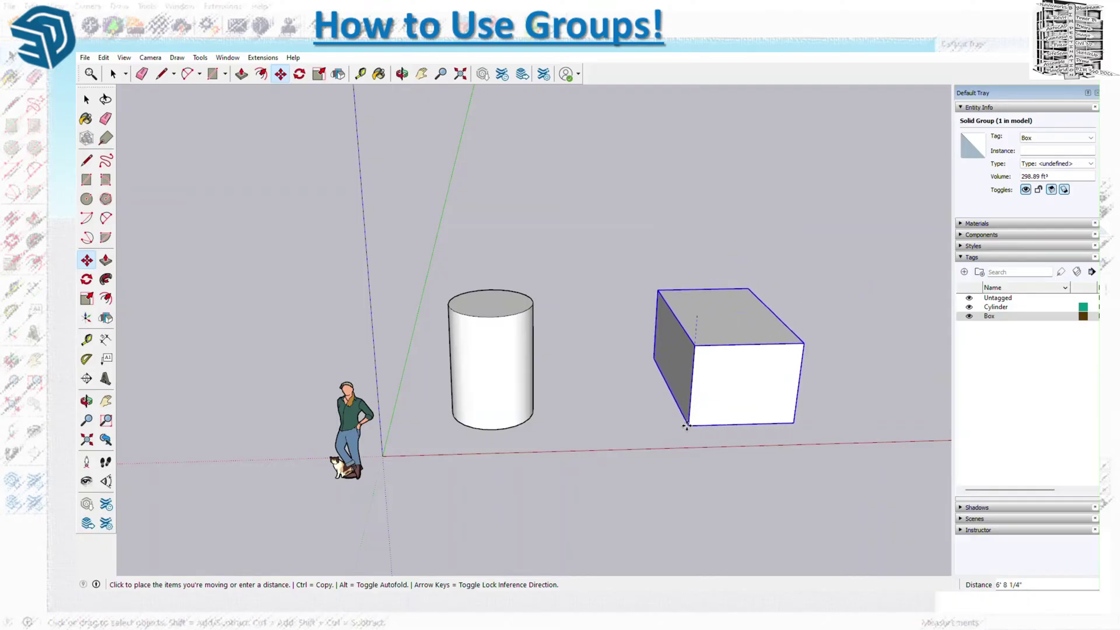
{"action": "left_click", "coordinate": [689, 425]}
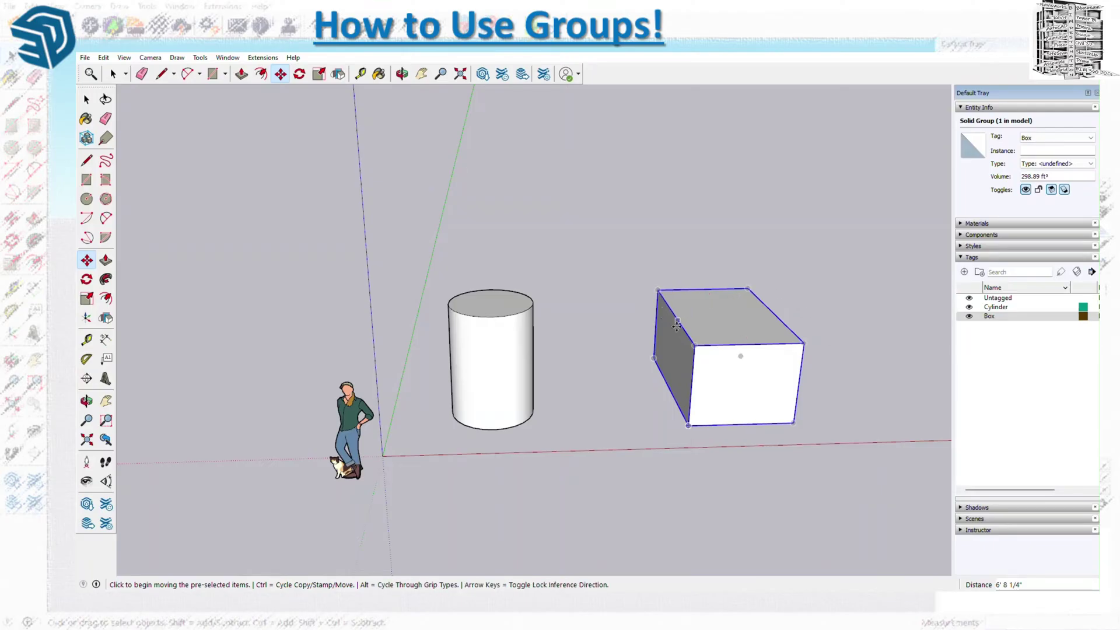
- Scale the box group to make it slightly wider and taller
{"action": "left_click", "coordinate": [87, 101]}
{"action": "left_click", "coordinate": [493, 355]}
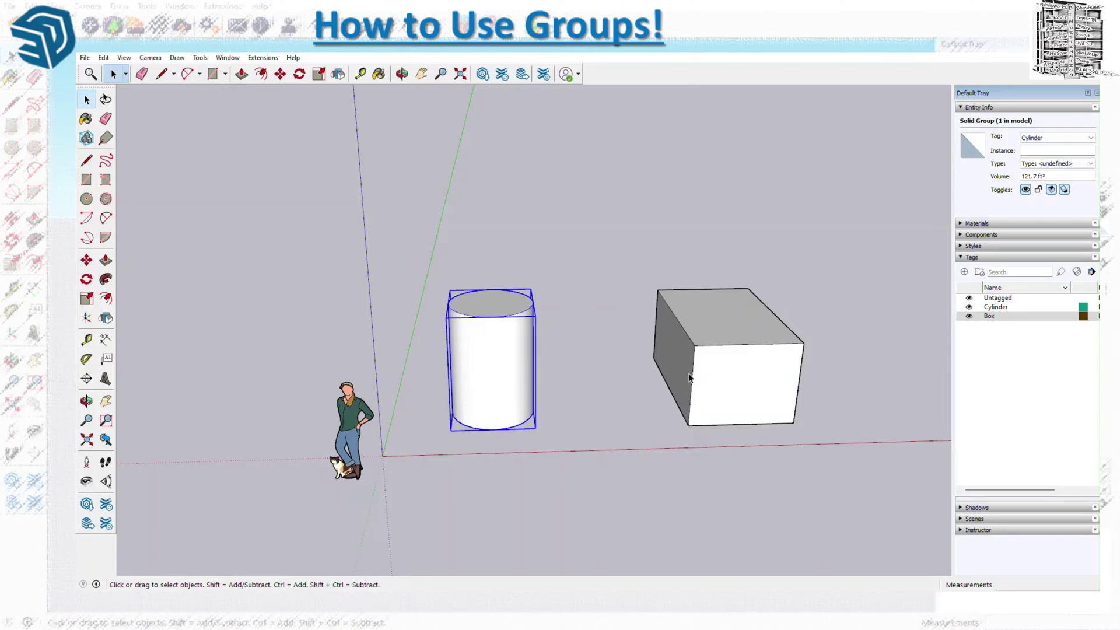
{"action": "left_click", "coordinate": [732, 348]}
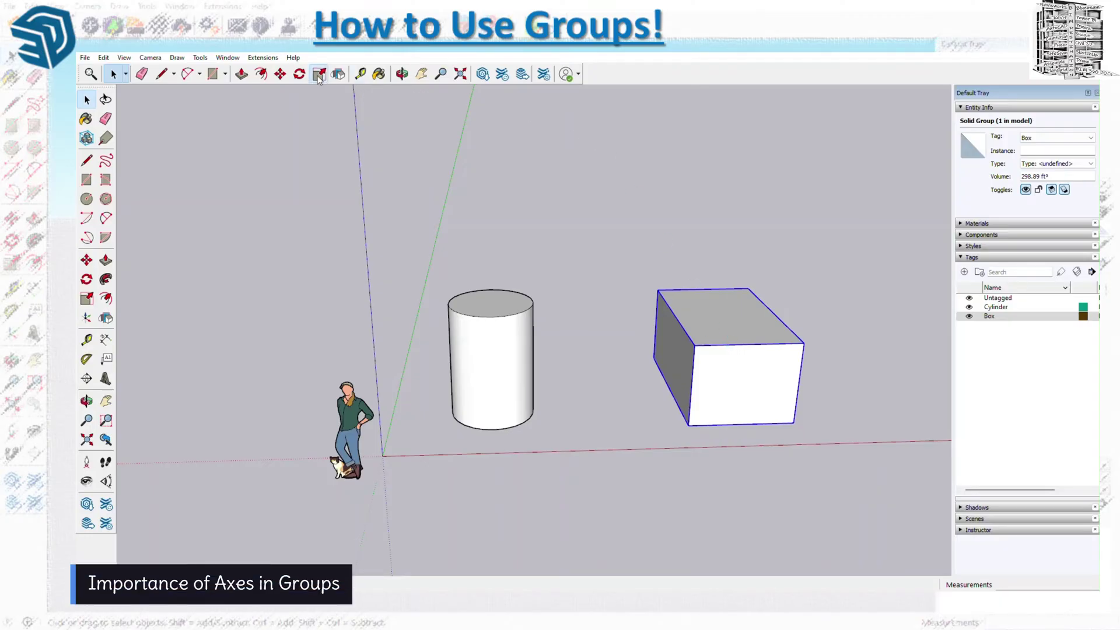
{"action": "left_click", "coordinate": [319, 74]}
{"action": "left_click_drag", "start_coordinate": [726, 315], "coordinate": [791, 302]}
{"action": "key", "text": "Escape"}
{"action": "mouse_move", "coordinate": [720, 289]}
{"action": "left_mouse_down"}
{"action": "mouse_move", "coordinate": [717, 240]}
{"action": "mouse_move", "coordinate": [718, 270]}
{"action": "left_mouse_up"}
{"action": "left_click", "coordinate": [300, 173]}
- Scale the cylinder group slightly taller from its top face
{"action": "left_click", "coordinate": [112, 71]}
{"action": "left_click", "coordinate": [508, 345]}
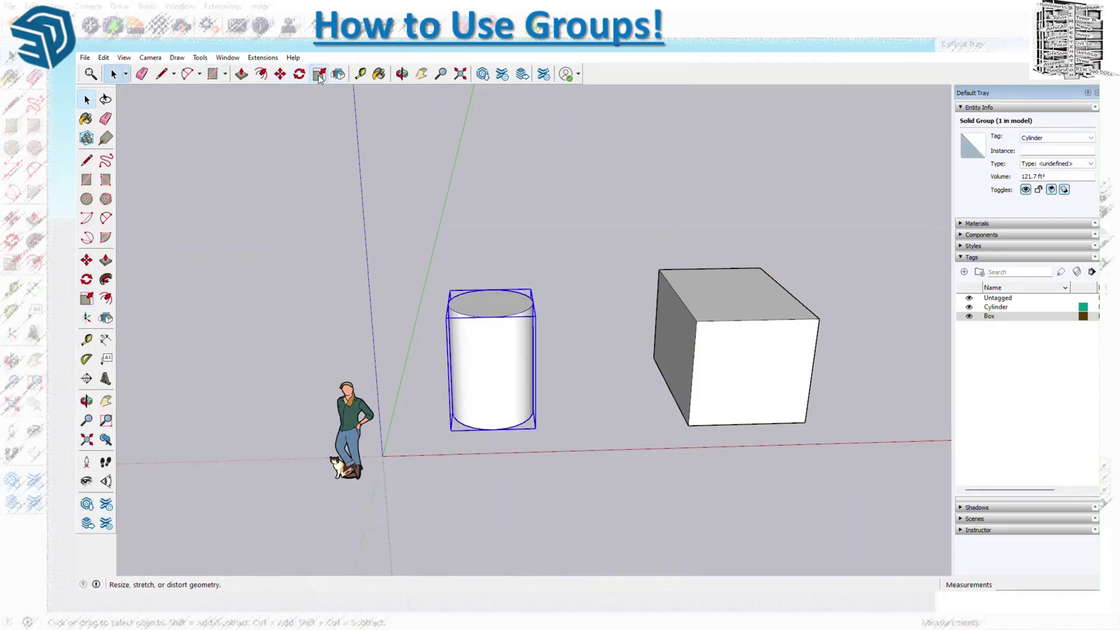
{"action": "left_click", "coordinate": [320, 73]}
{"action": "left_click", "coordinate": [492, 301]}
{"action": "left_click", "coordinate": [491, 282]}
{"action": "left_click", "coordinate": [310, 99]}
- Try to rotate the box group about its lower front corners, around the red and the green axis
{"action": "left_click", "coordinate": [300, 73]}
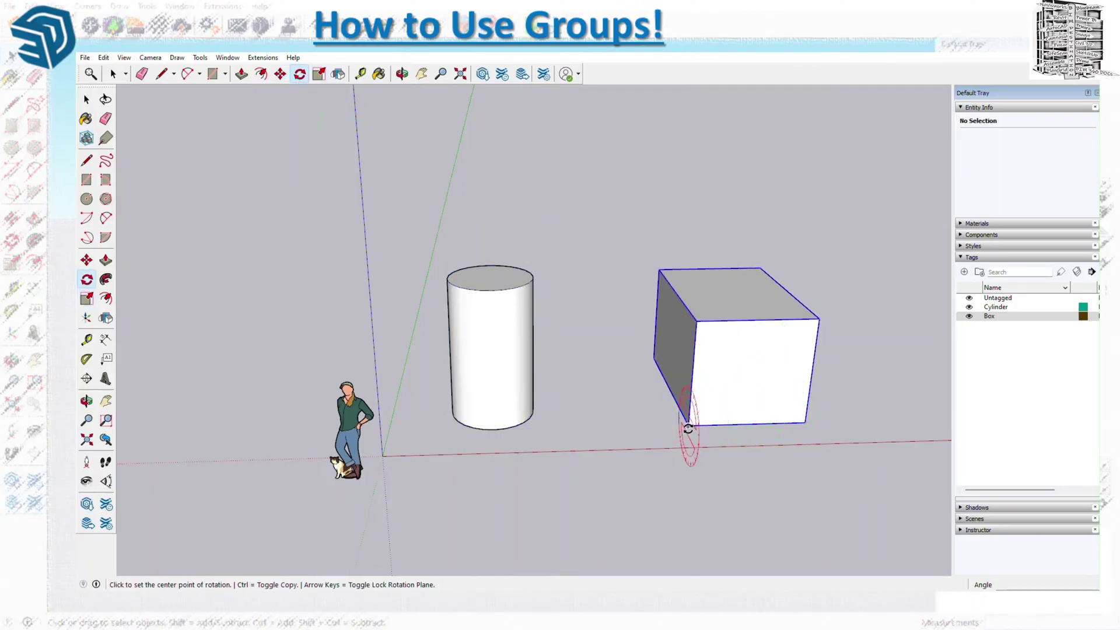
{"action": "left_click", "coordinate": [689, 428]}
{"action": "left_click", "coordinate": [783, 430]}
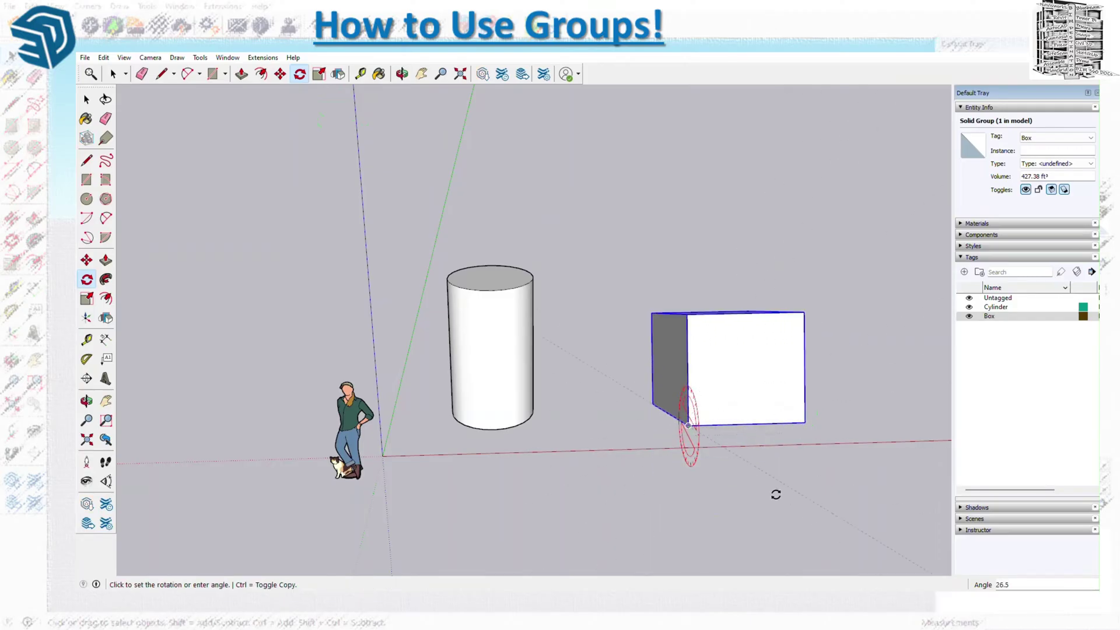
{"action": "left_click", "coordinate": [747, 362]}
{"action": "left_click", "coordinate": [803, 422]}
{"action": "left_click", "coordinate": [688, 426]}
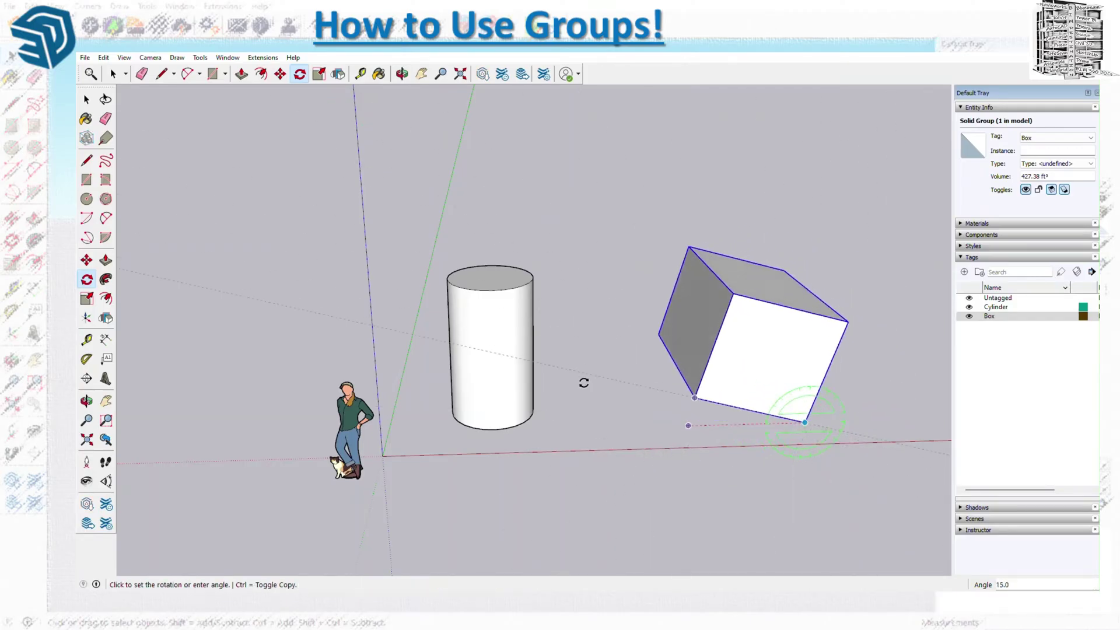
{"action": "left_click", "coordinate": [581, 416]}
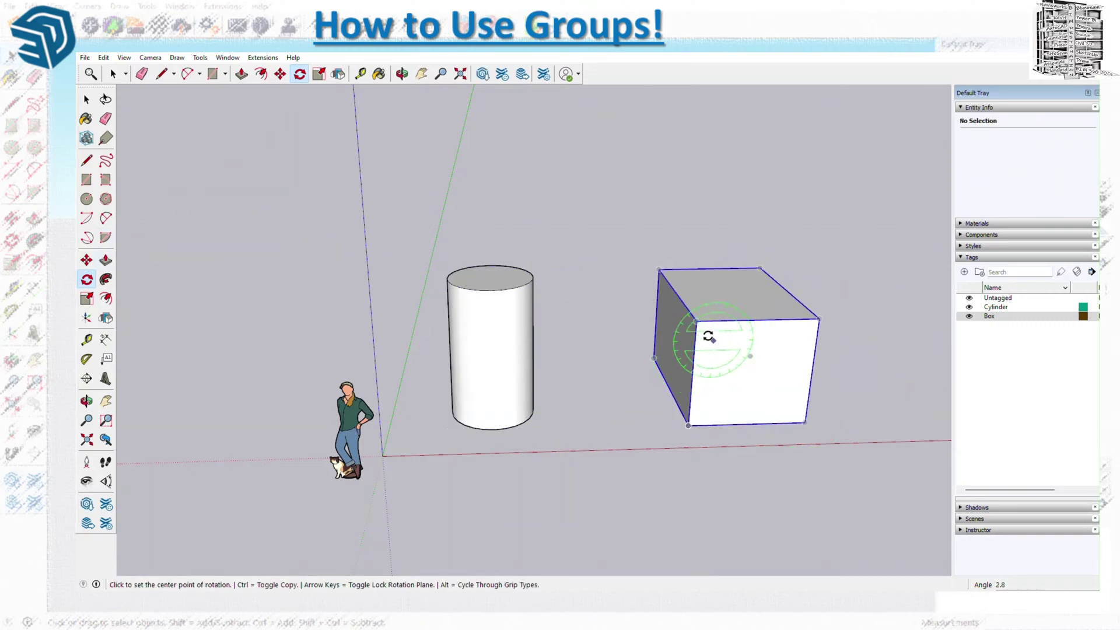
- Examine the Move tool's rotation grips on the box group's top and front faces and on the cylinder group
{"action": "key", "text": "m"}
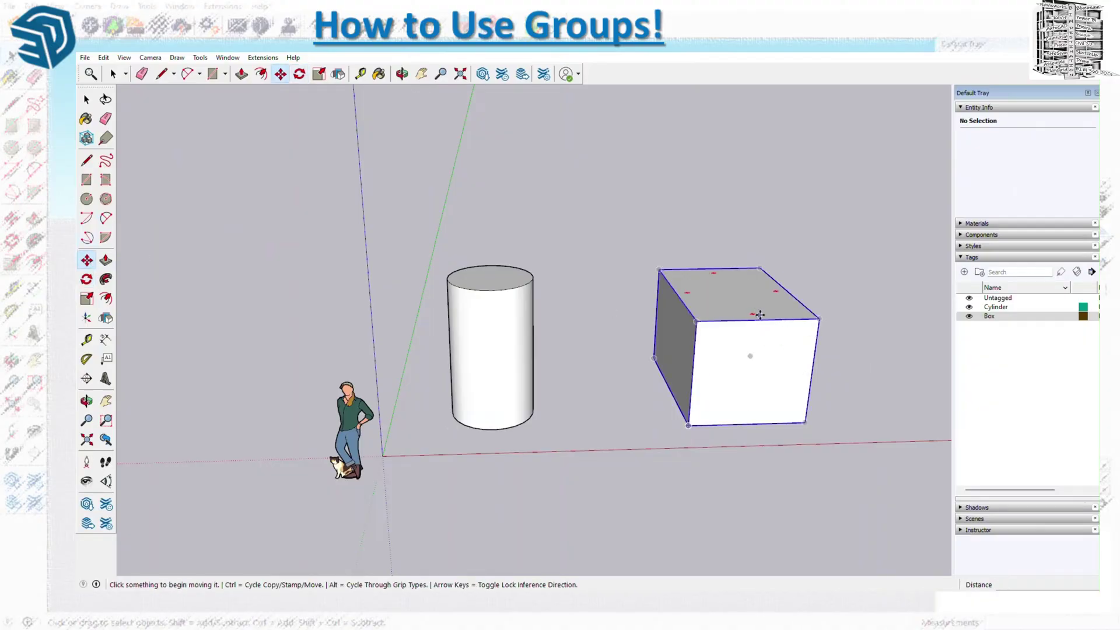
{"action": "mouse_move", "coordinate": [753, 314]}
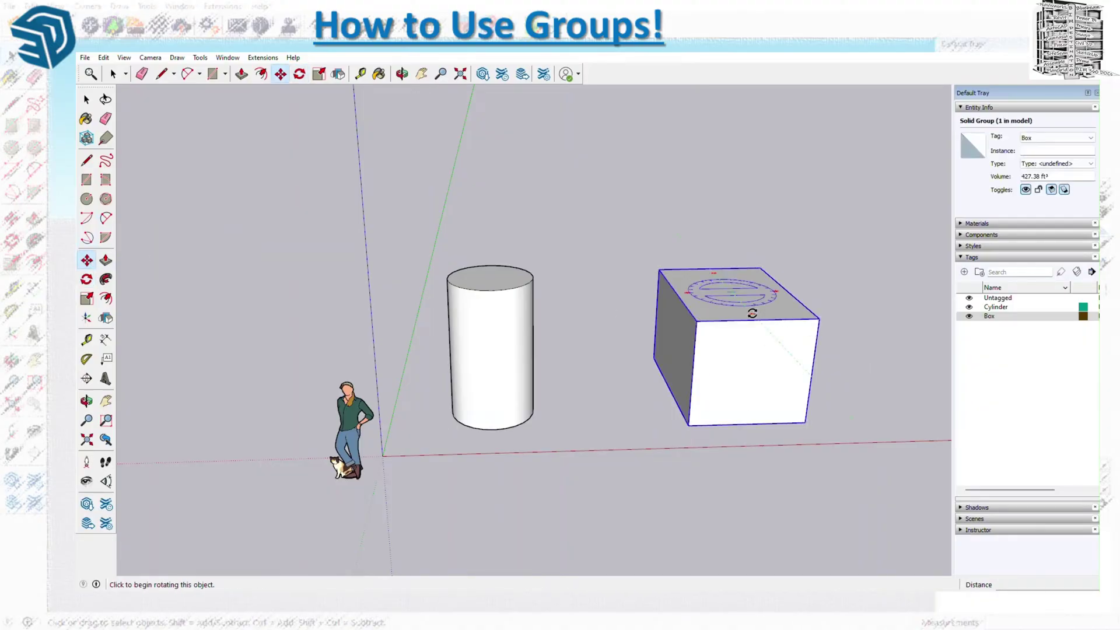
{"action": "mouse_move", "coordinate": [756, 333]}
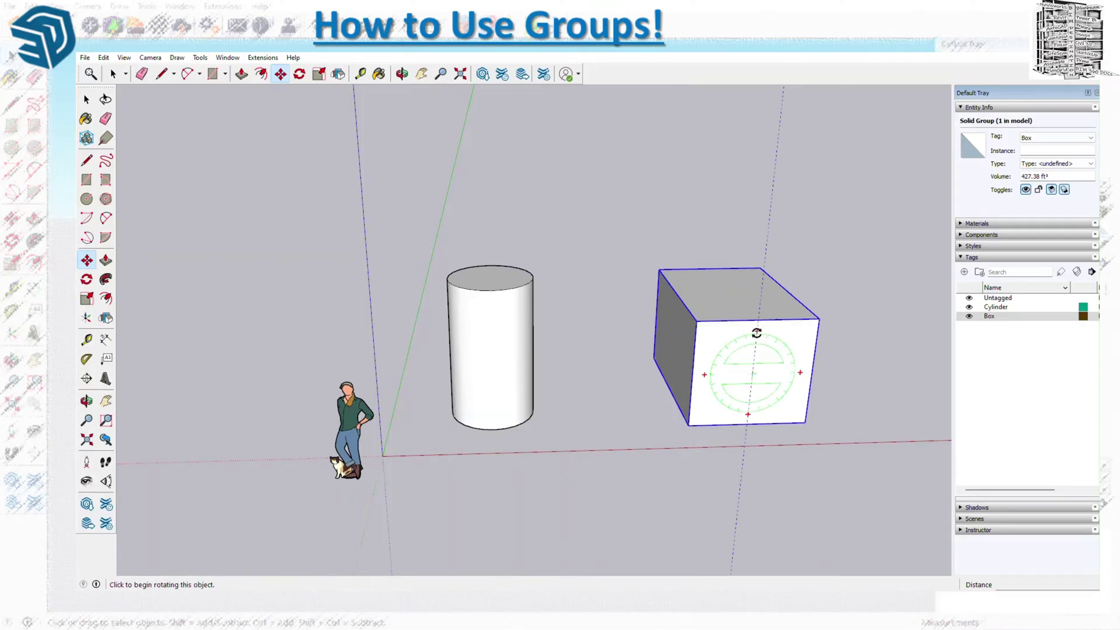
{"action": "mouse_move", "coordinate": [800, 373]}
{"action": "mouse_move", "coordinate": [492, 307]}
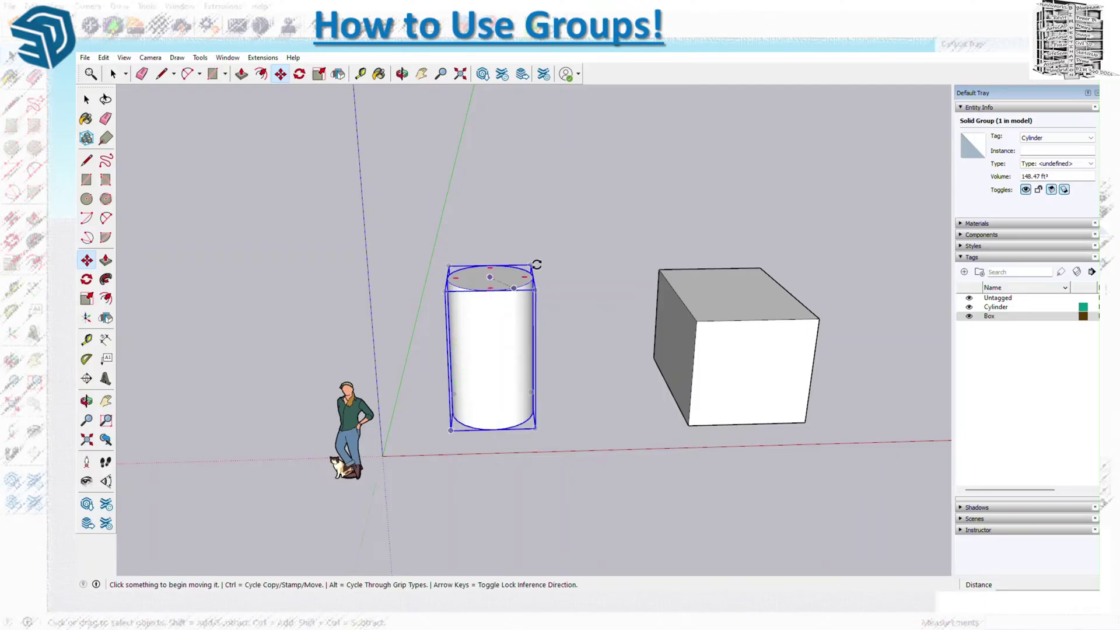
- Inside the box group, rotate all geometry about 39.8° around the vertical axis at its lower front corner, and close the group
{"action": "left_click", "coordinate": [86, 102]}
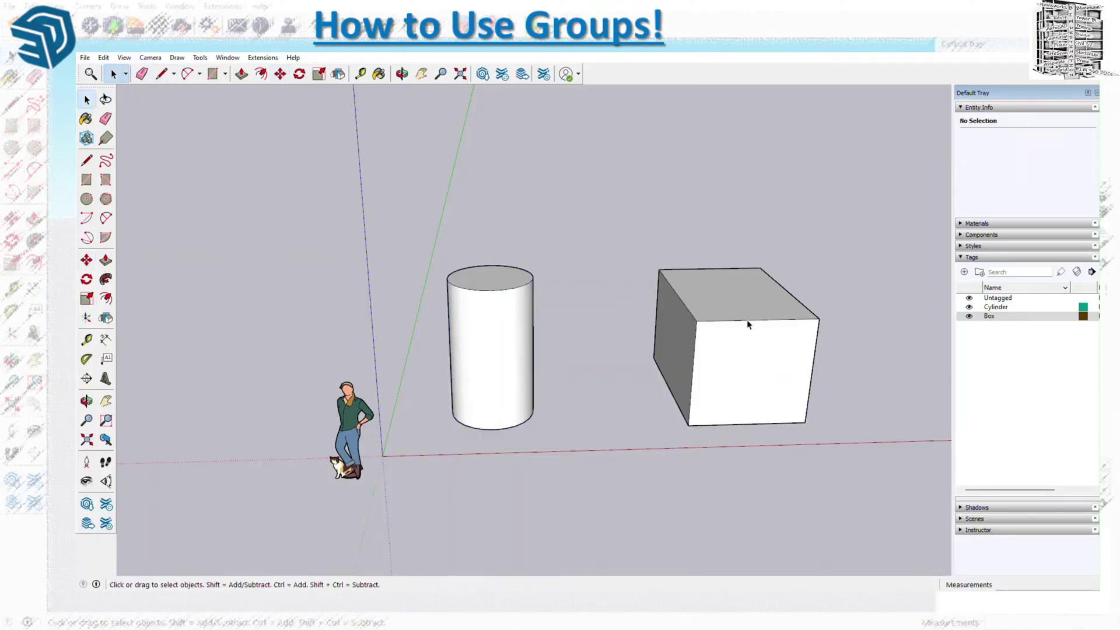
{"action": "double_click", "coordinate": [742, 314]}
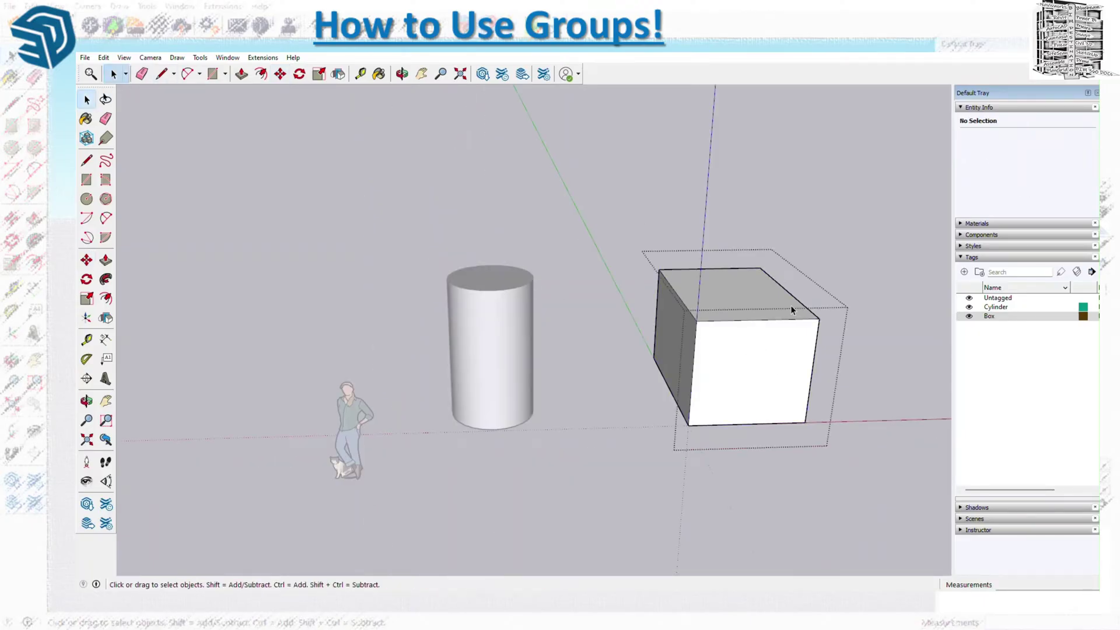
{"action": "mouse_move", "coordinate": [615, 339]}
{"action": "middle_mouse_down"}
{"action": "mouse_move", "coordinate": [807, 333]}
{"action": "mouse_move", "coordinate": [708, 352]}
{"action": "mouse_move", "coordinate": [760, 354]}
{"action": "middle_mouse_up"}
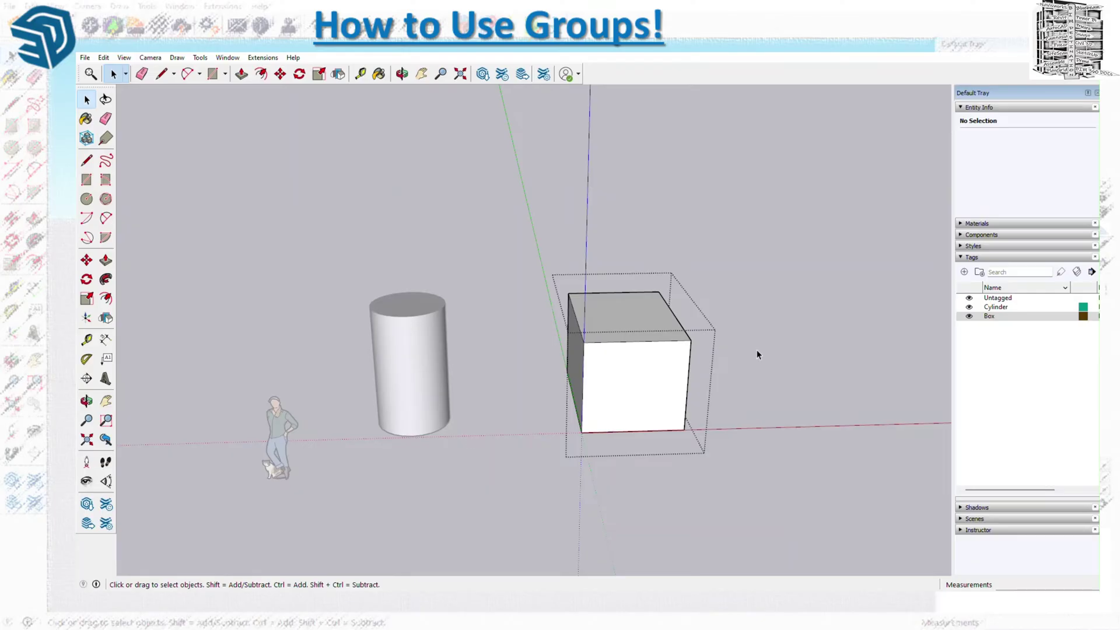
{"action": "middle_click_drag", "start_coordinate": [676, 292], "coordinate": [709, 316]}
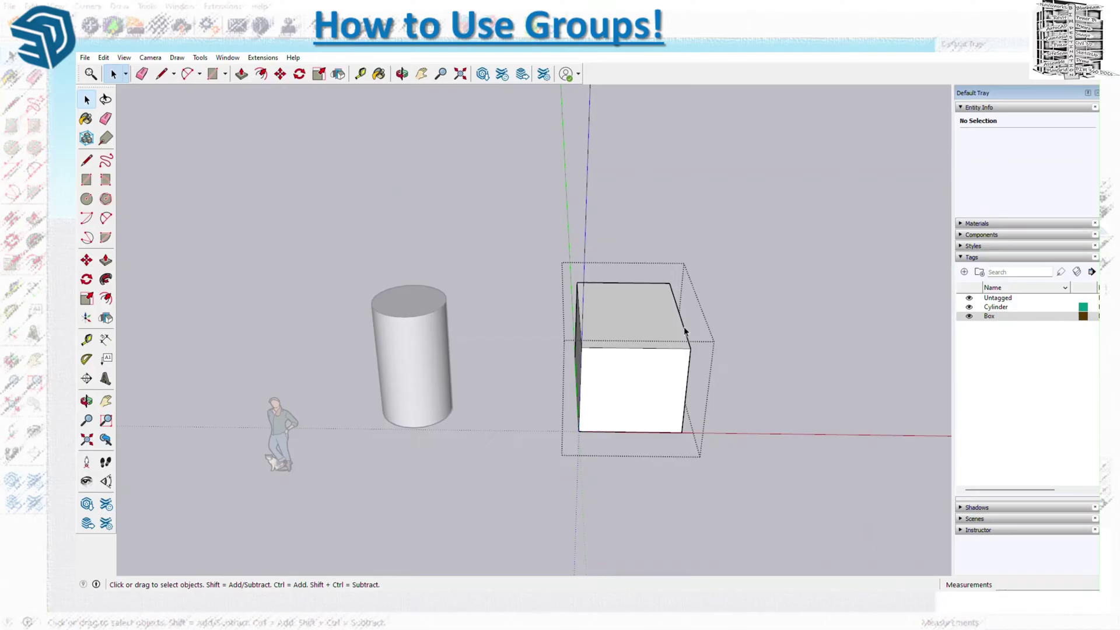
{"action": "left_click", "coordinate": [299, 74]}
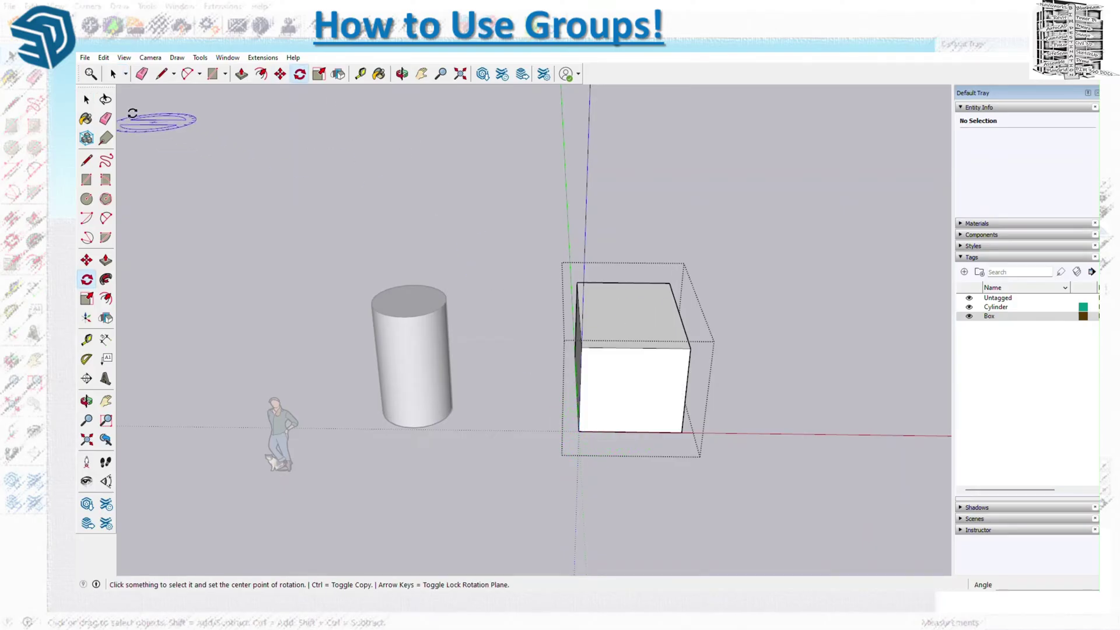
{"action": "left_click", "coordinate": [86, 99]}
{"action": "triple_click", "coordinate": [636, 395]}
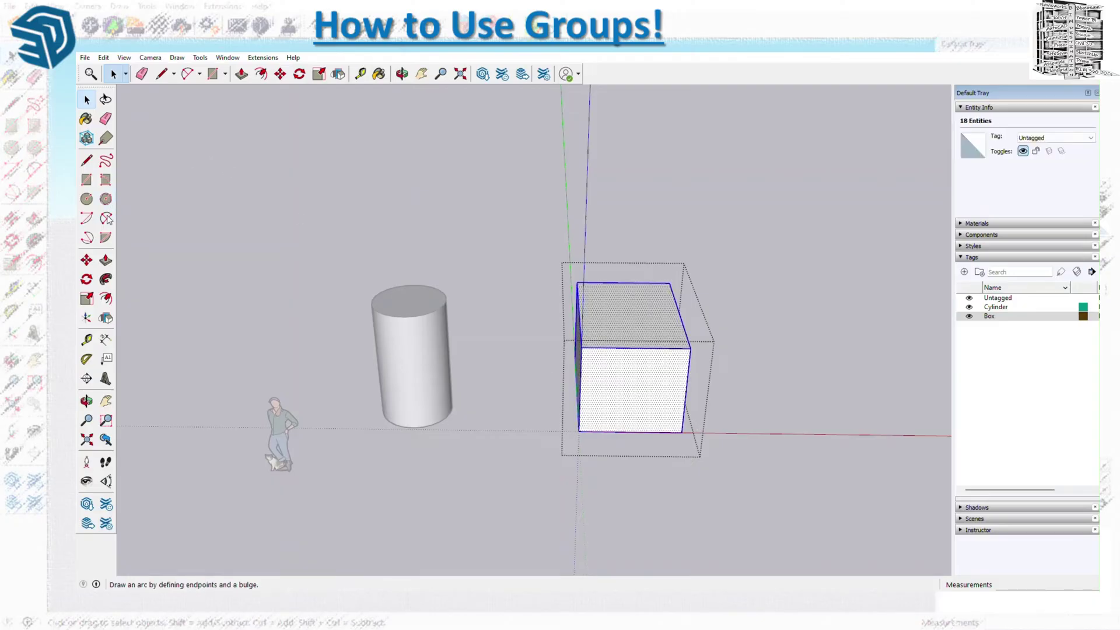
{"action": "left_click", "coordinate": [87, 279]}
{"action": "left_click", "coordinate": [582, 437]}
{"action": "left_click", "coordinate": [676, 447]}
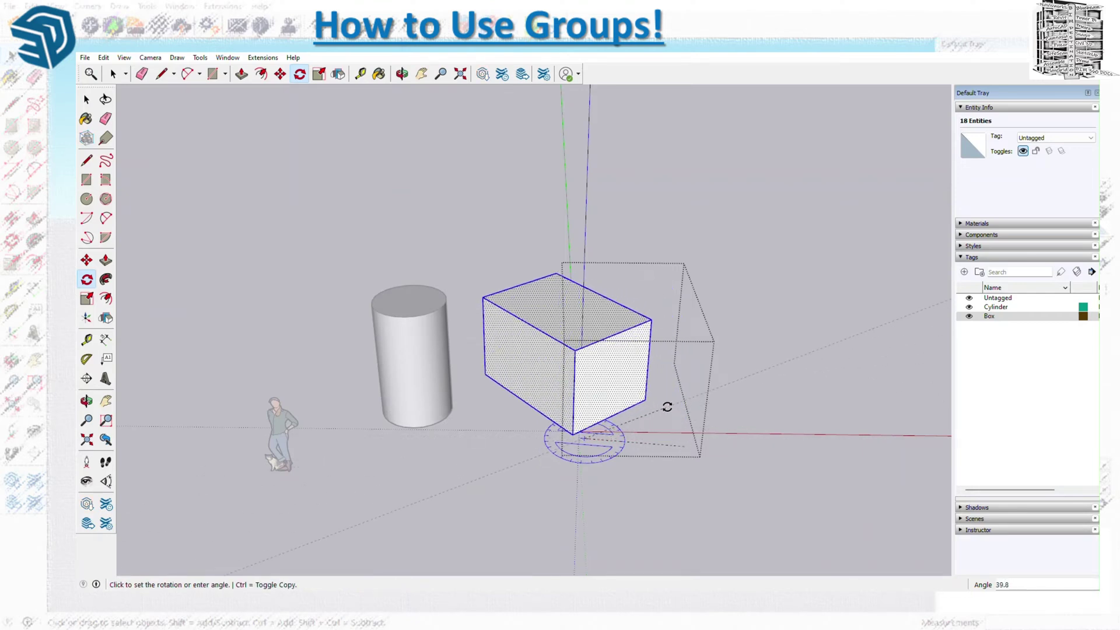
{"action": "left_click", "coordinate": [665, 405]}
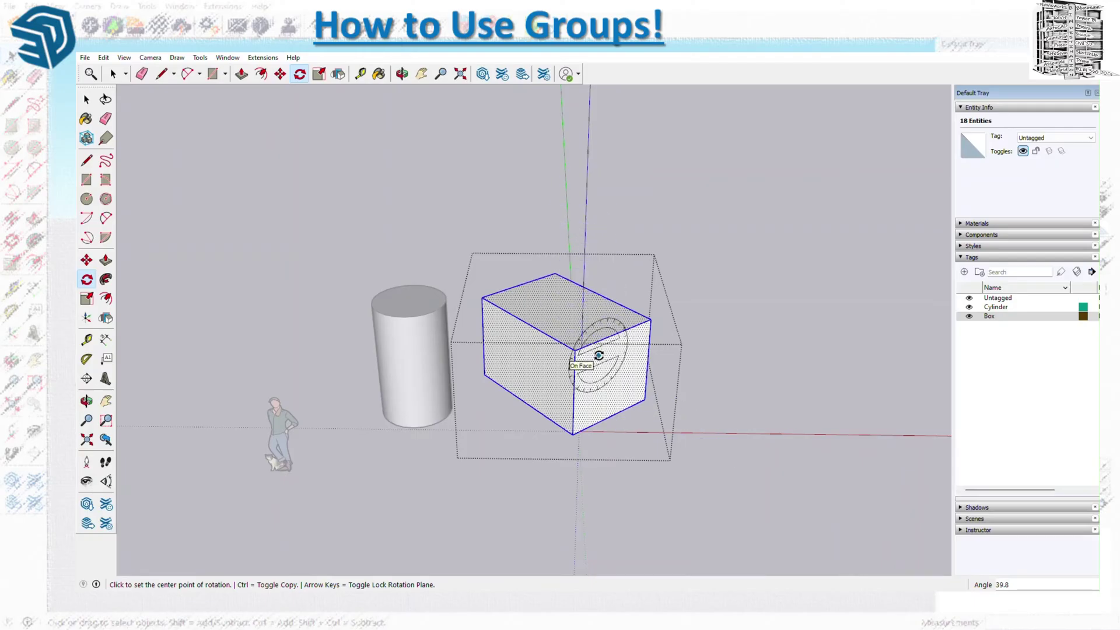
{"action": "left_click", "coordinate": [113, 74]}
{"action": "left_click", "coordinate": [318, 197]}
- Compare the bounding boxes and axes of the box and cylinder groups from outside and while editing each group
{"action": "left_click", "coordinate": [558, 355]}
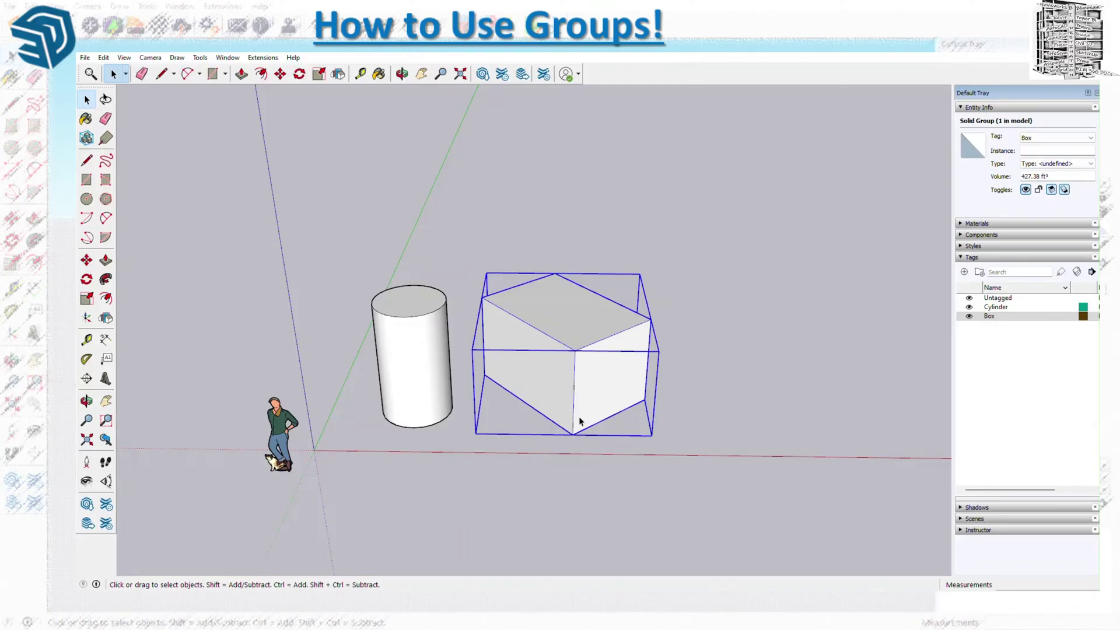
{"action": "double_click", "coordinate": [589, 400]}
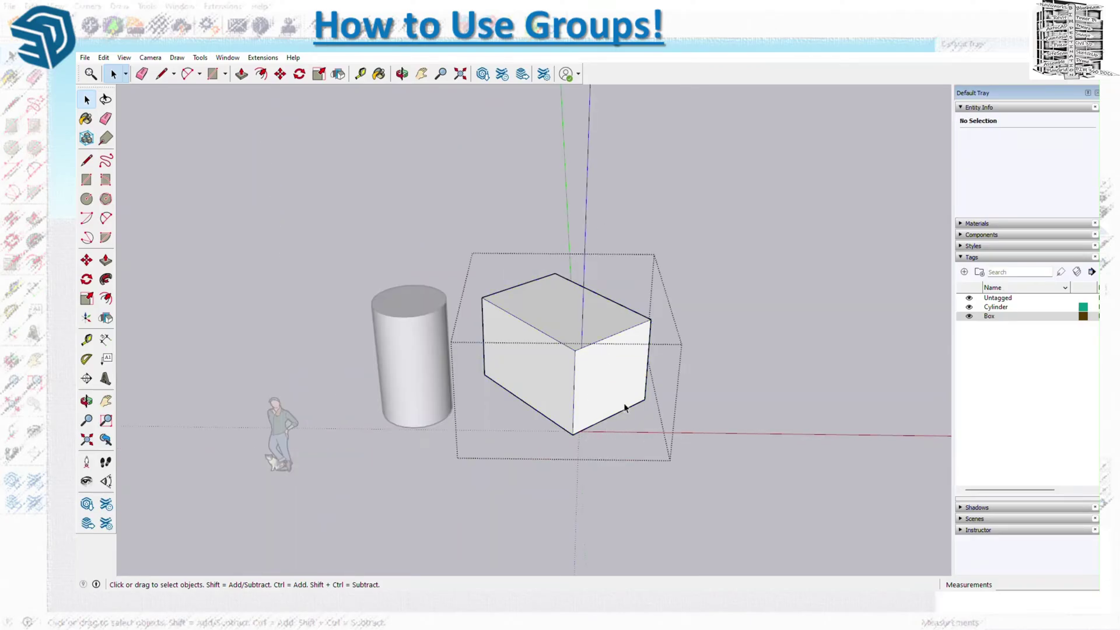
{"action": "left_click", "coordinate": [208, 187]}
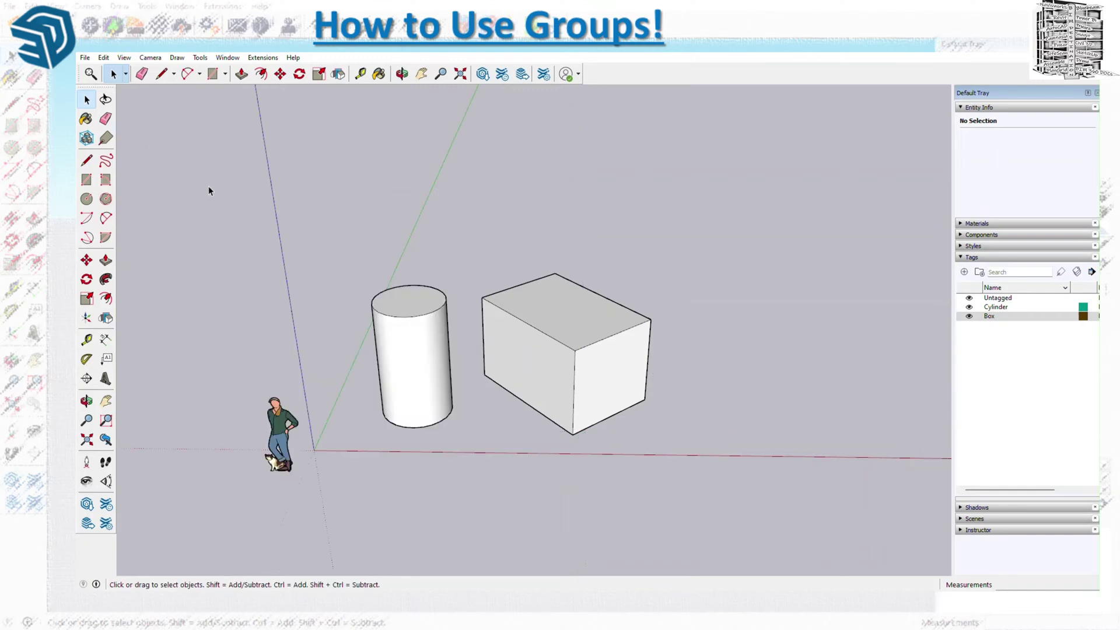
{"action": "left_click", "coordinate": [401, 352]}
{"action": "double_click", "coordinate": [401, 352]}
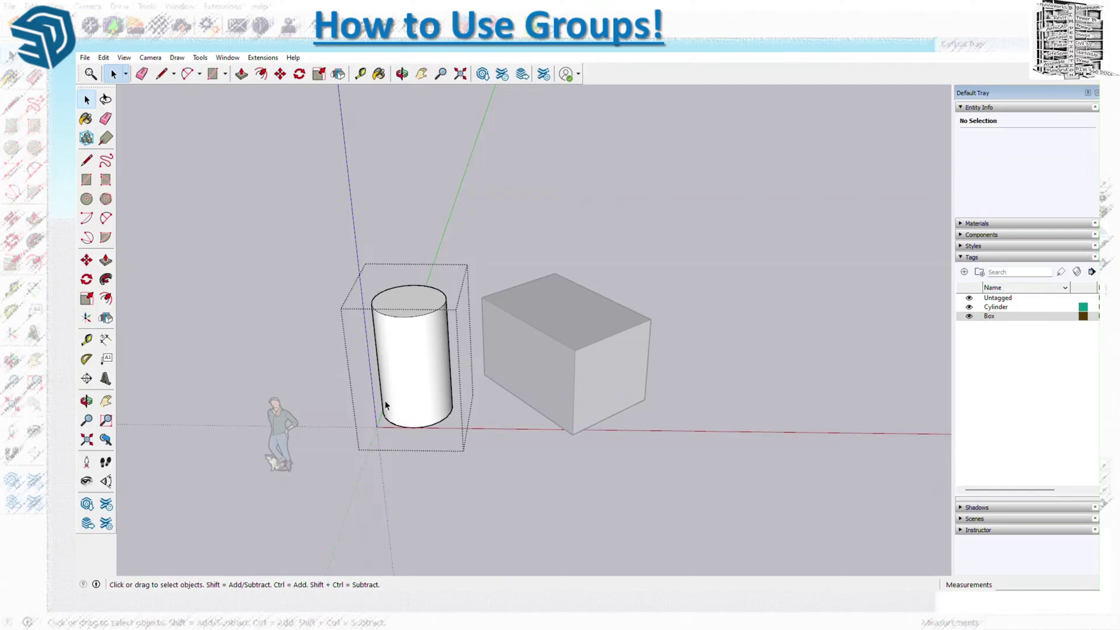
{"action": "left_click", "coordinate": [578, 362]}
{"action": "left_click", "coordinate": [599, 362]}
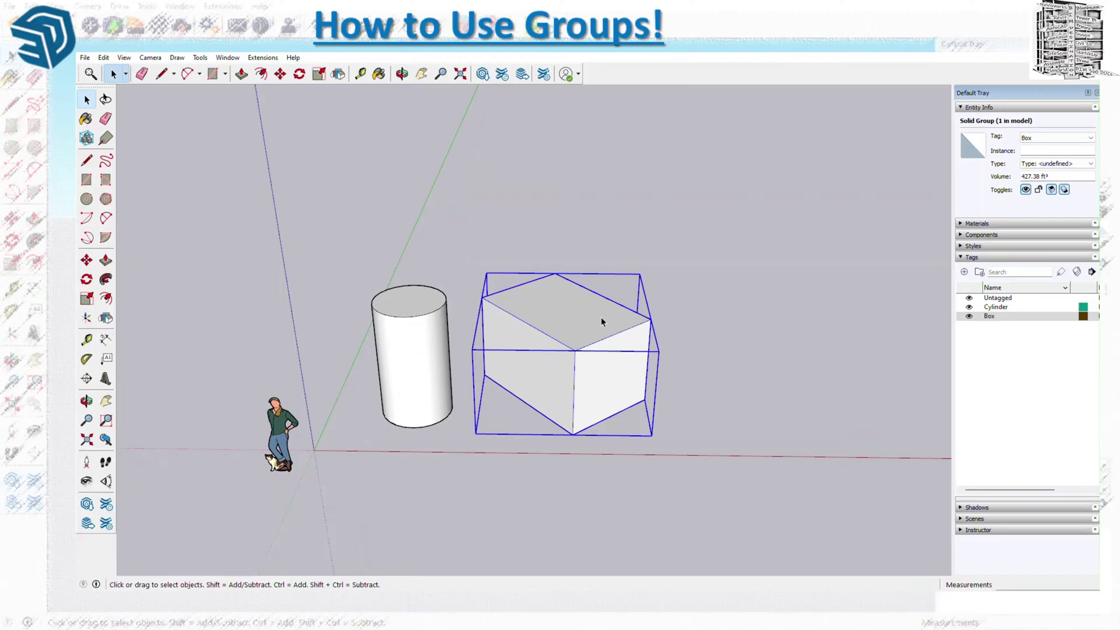
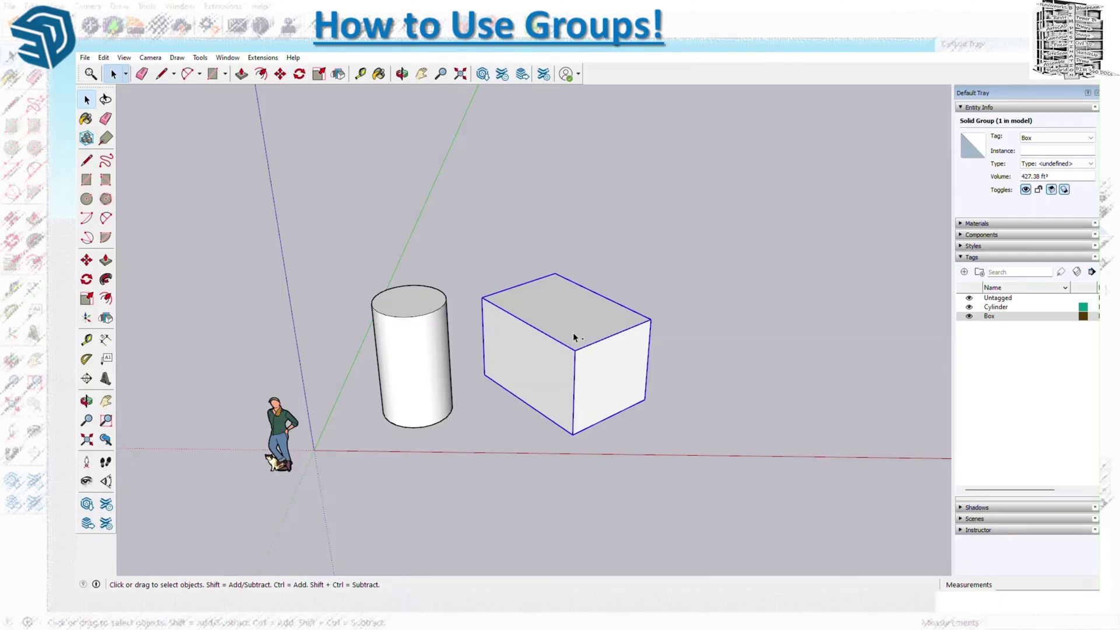
{"action": "left_click", "coordinate": [573, 333]}
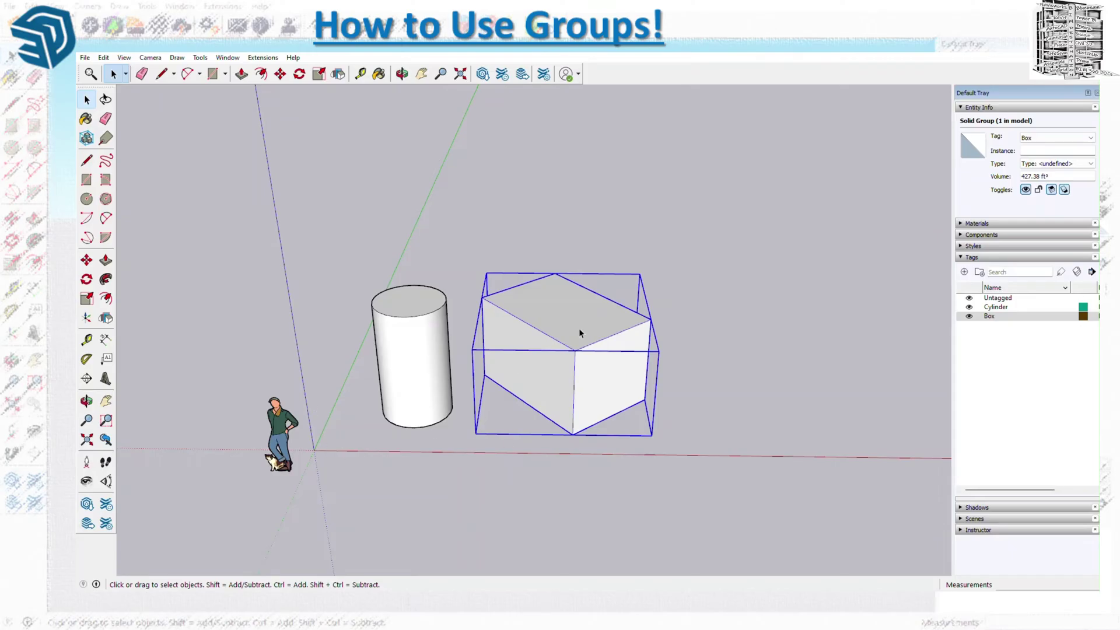
{"action": "triple_click", "coordinate": [578, 375]}
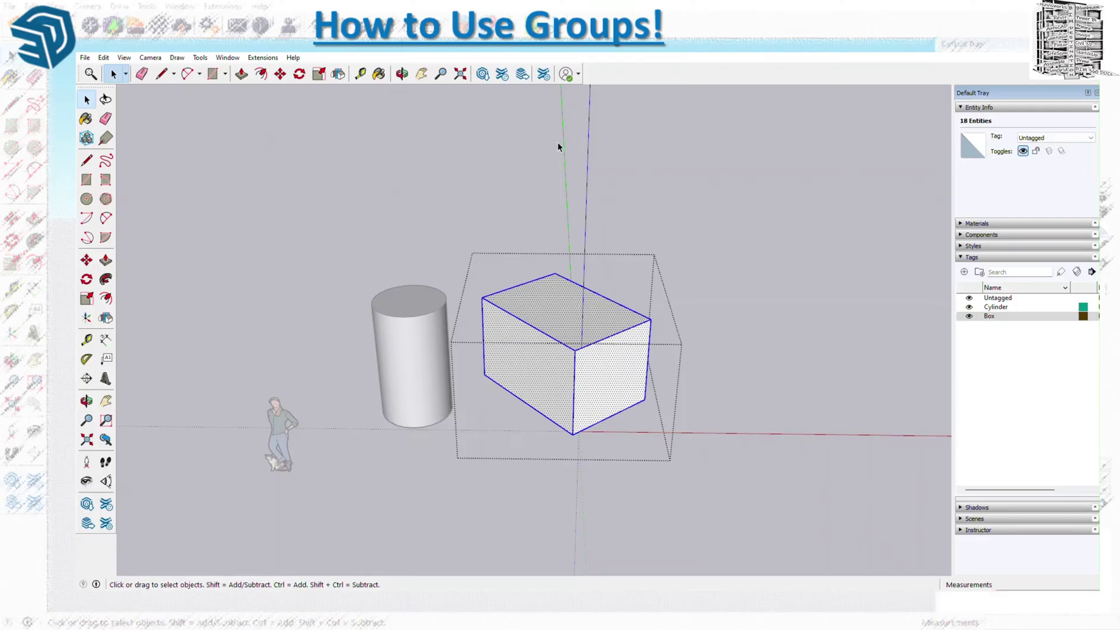
{"action": "left_click", "coordinate": [722, 290]}
- Scale the box group's height by 1.15 from the top of its bounding box
{"action": "left_click", "coordinate": [598, 349]}
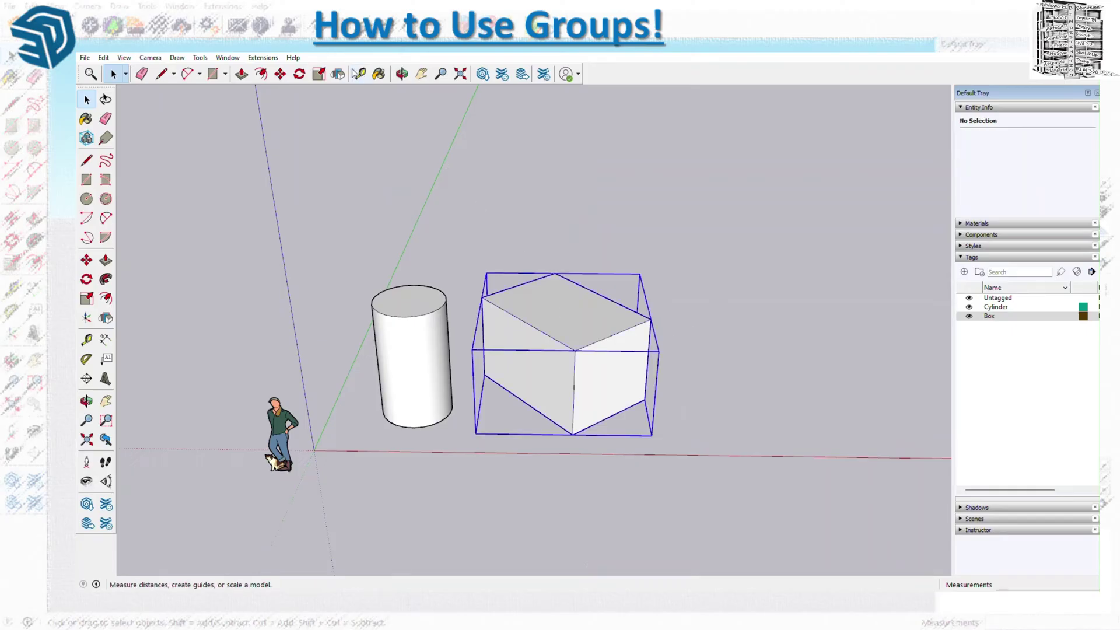
{"action": "left_click", "coordinate": [318, 74]}
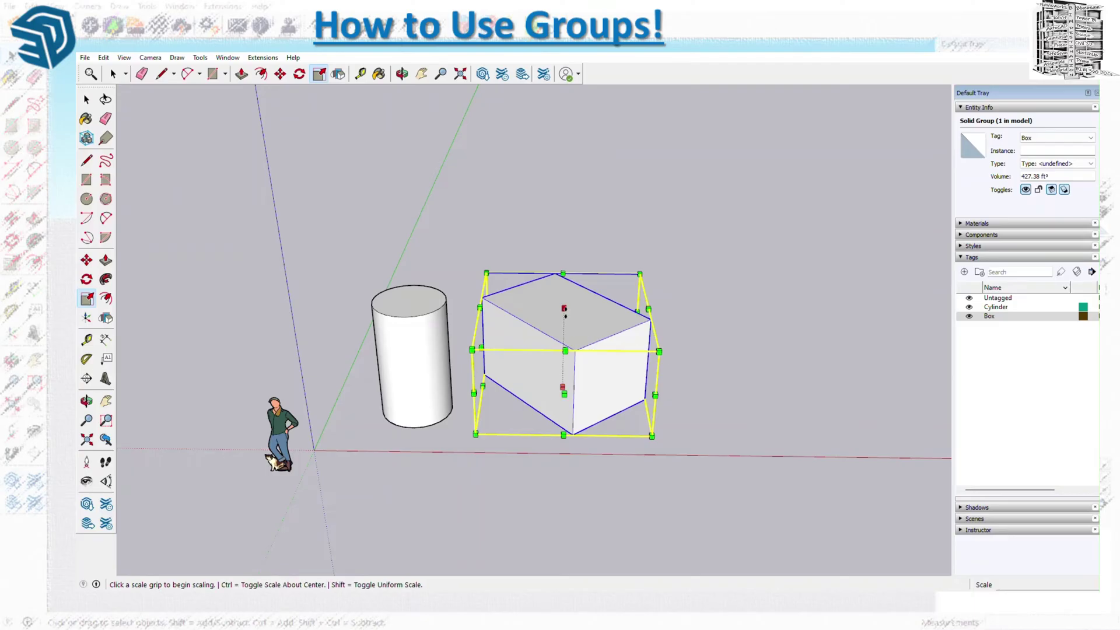
{"action": "mouse_move", "coordinate": [564, 305]}
{"action": "left_mouse_down"}
{"action": "mouse_move", "coordinate": [565, 268]}
{"action": "mouse_move", "coordinate": [564, 295]}
{"action": "left_mouse_up"}
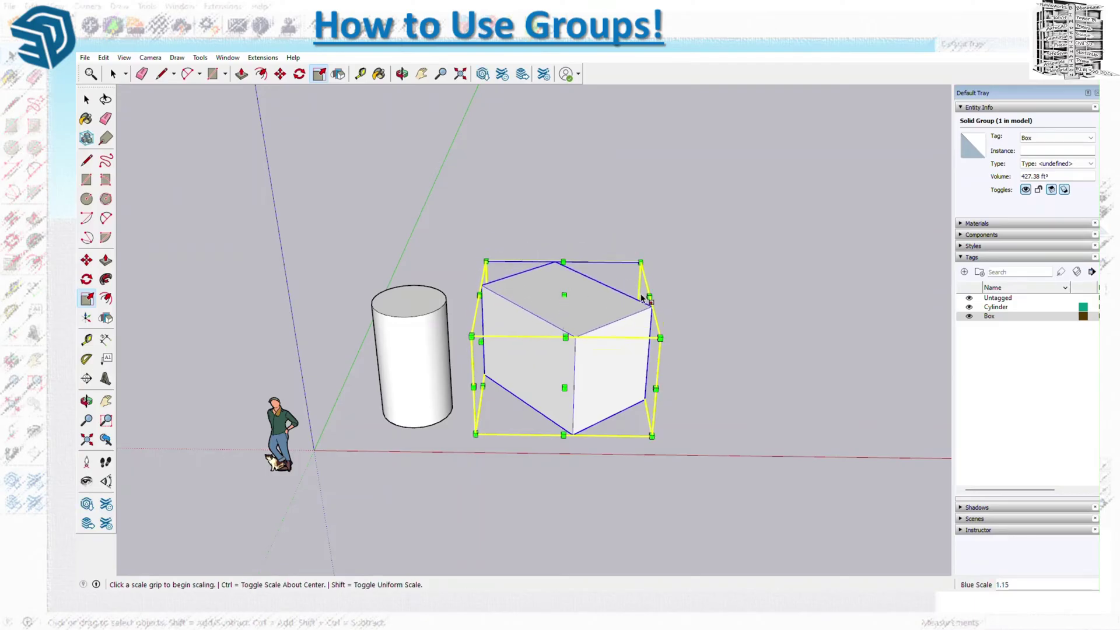
- Try scaling the box group by 1.34 along red and 0.74 along blue, and undo both scalings
{"action": "left_click_drag", "start_coordinate": [649, 297], "coordinate": [709, 299]}
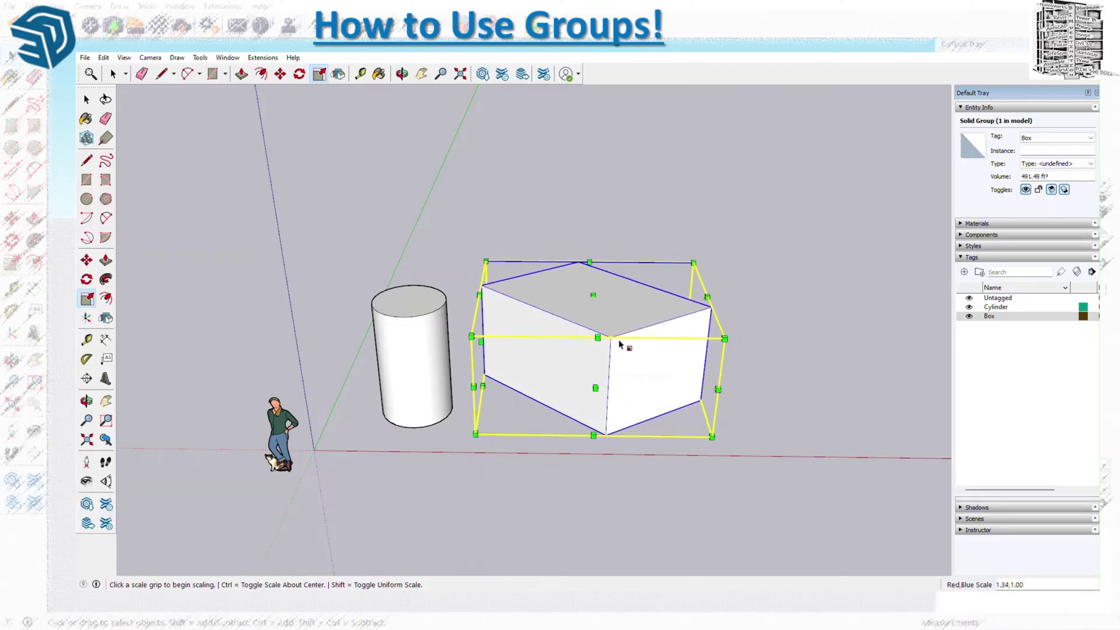
{"action": "left_click_drag", "start_coordinate": [598, 338], "coordinate": [596, 364]}
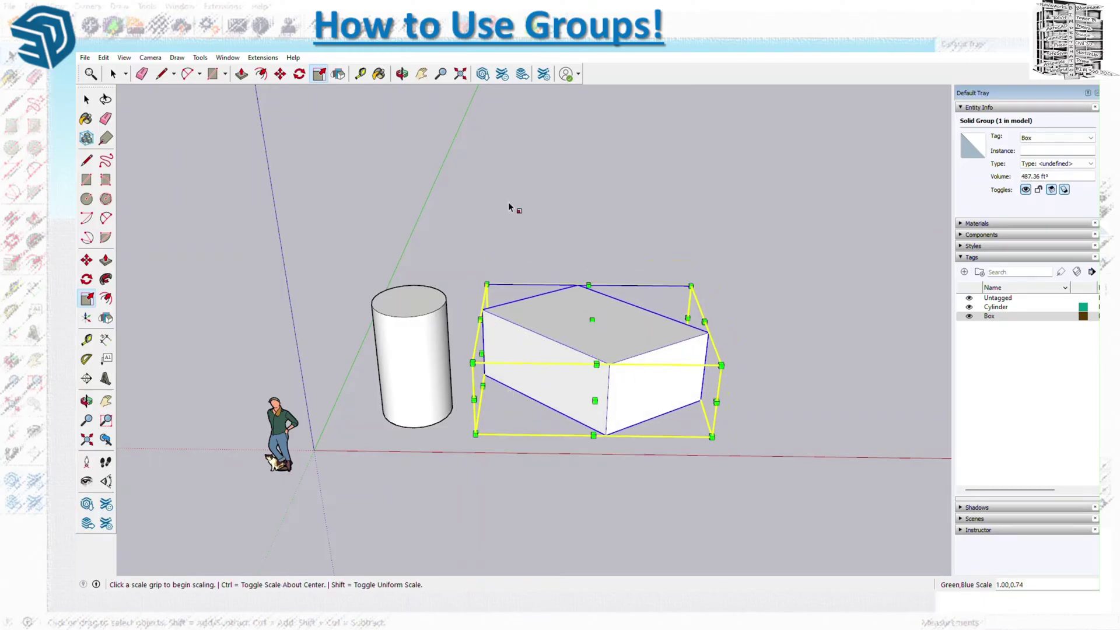
{"action": "key", "text": "ctrl+z"}
{"action": "key", "text": "ctrl+z"}
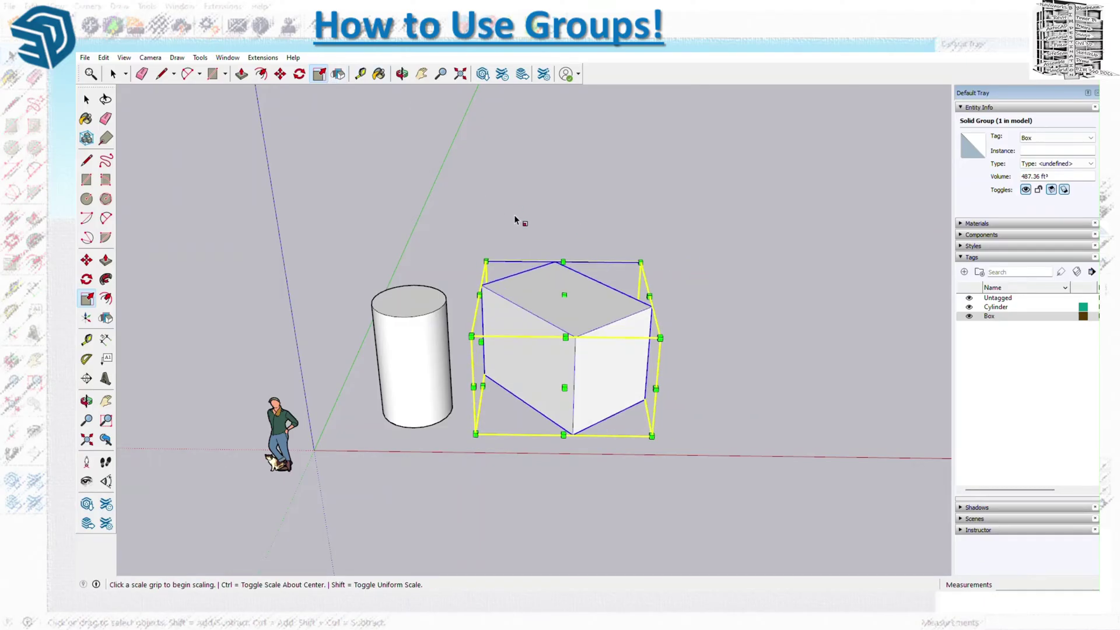
{"action": "left_click", "coordinate": [114, 74]}
{"action": "left_click", "coordinate": [262, 173]}
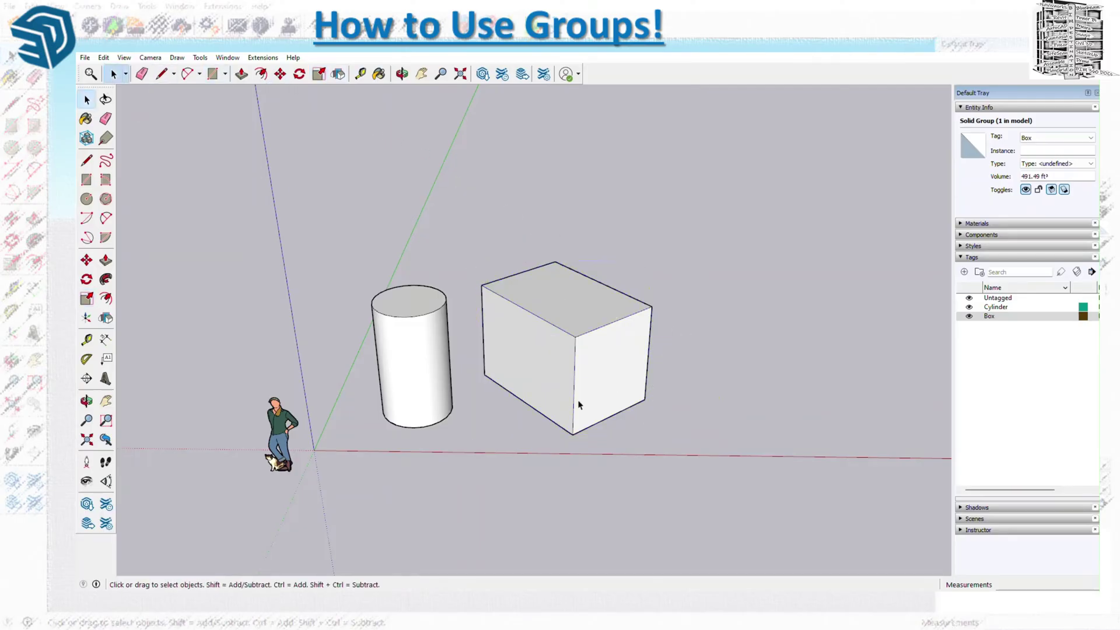
- Inside the box group, place the axes origin at the lower front corner, aligning red and green with the adjacent bottom edges, and close the group
{"action": "left_click", "coordinate": [563, 361]}
{"action": "double_click", "coordinate": [562, 362]}
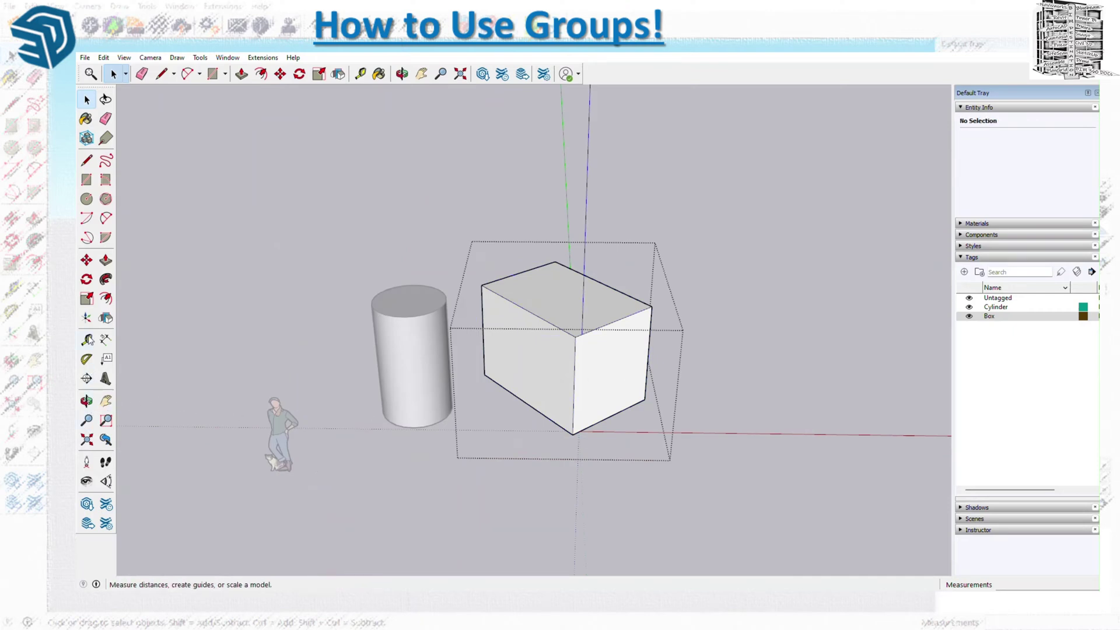
{"action": "left_click", "coordinate": [87, 318]}
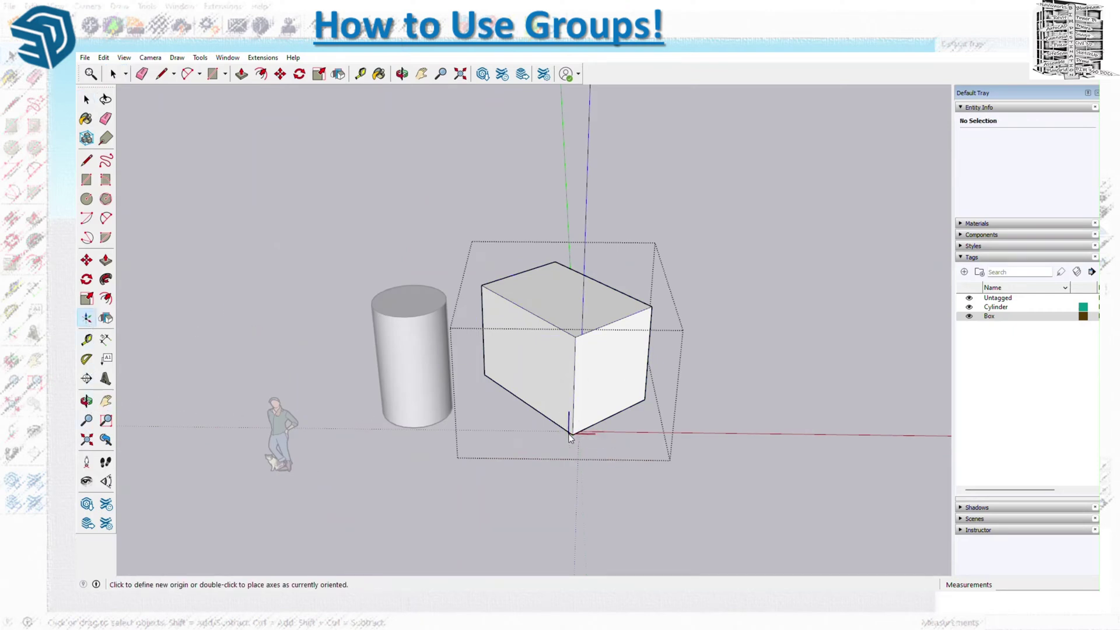
{"action": "left_click", "coordinate": [572, 435]}
{"action": "left_click", "coordinate": [644, 400]}
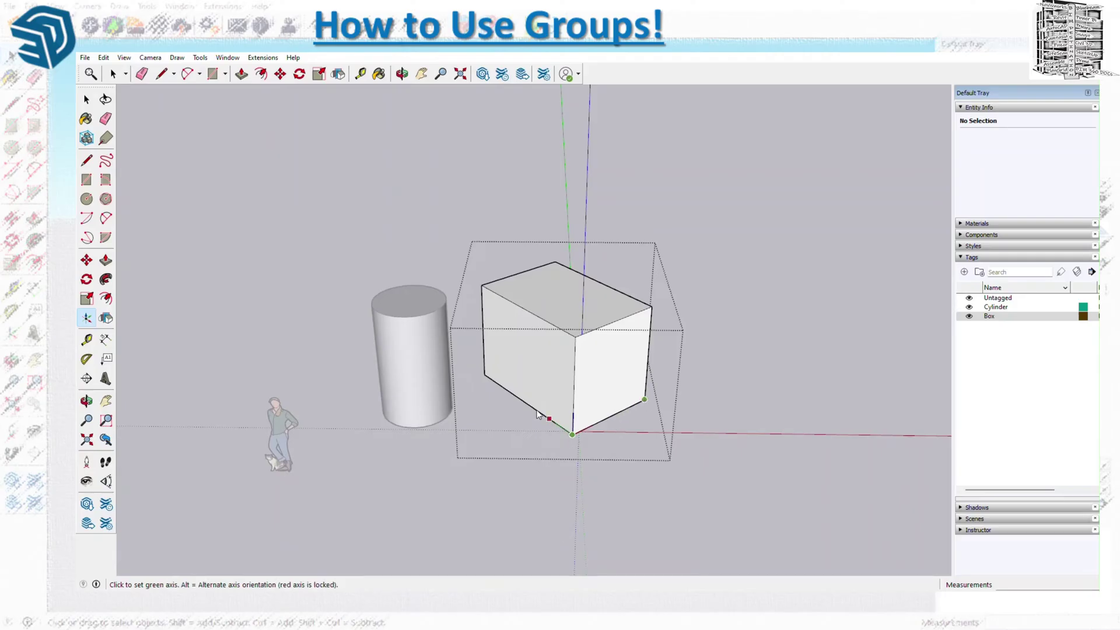
{"action": "left_click", "coordinate": [485, 379]}
{"action": "left_click", "coordinate": [732, 326]}
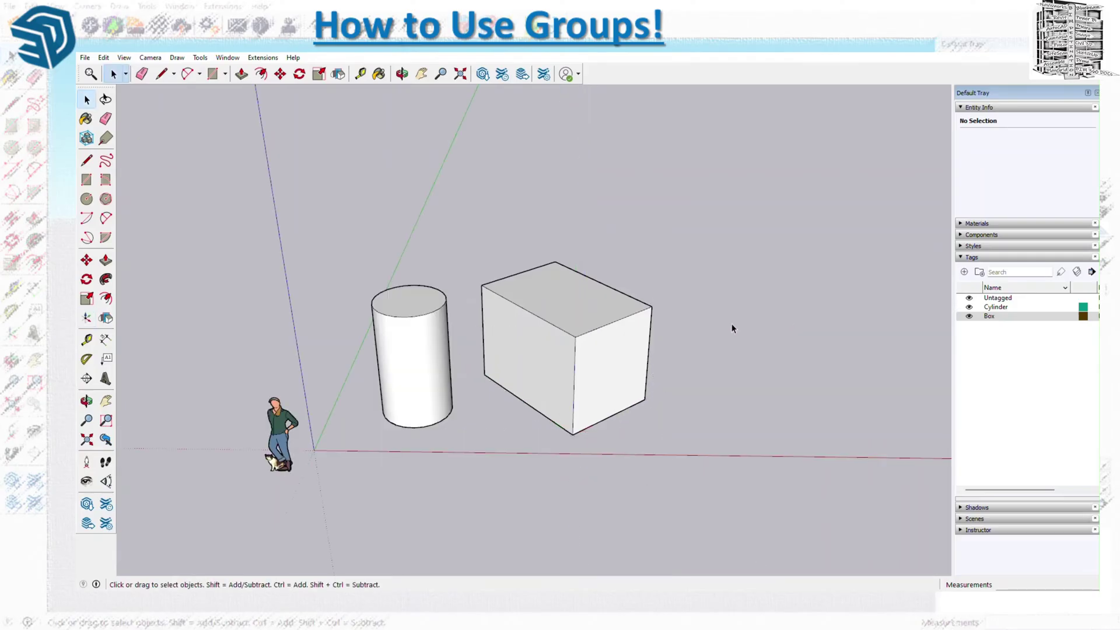
- Scale the box group by 1.34 along red and 1.15 along green, increase its height, and deselect it
{"action": "left_click", "coordinate": [596, 389]}
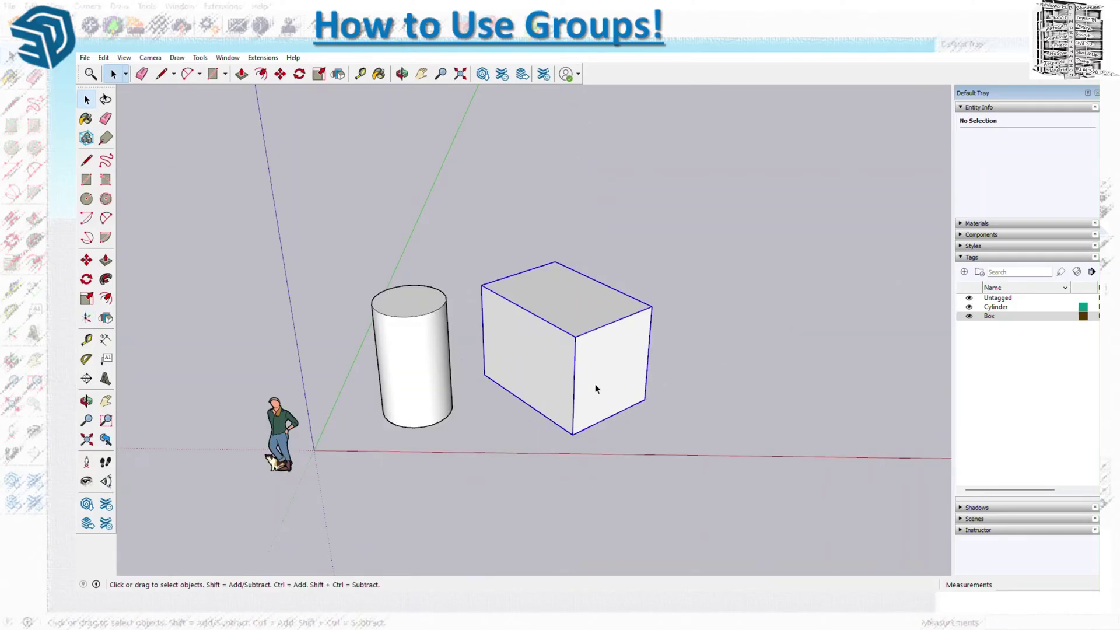
{"action": "key", "text": "s"}
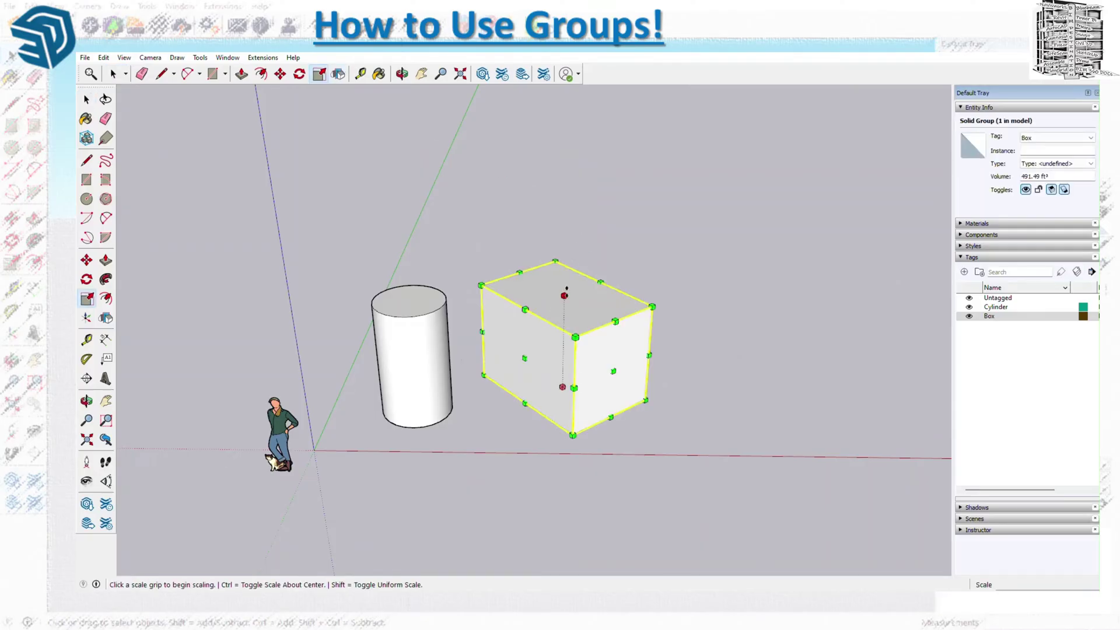
{"action": "left_click_drag", "start_coordinate": [564, 295], "coordinate": [624, 259]}
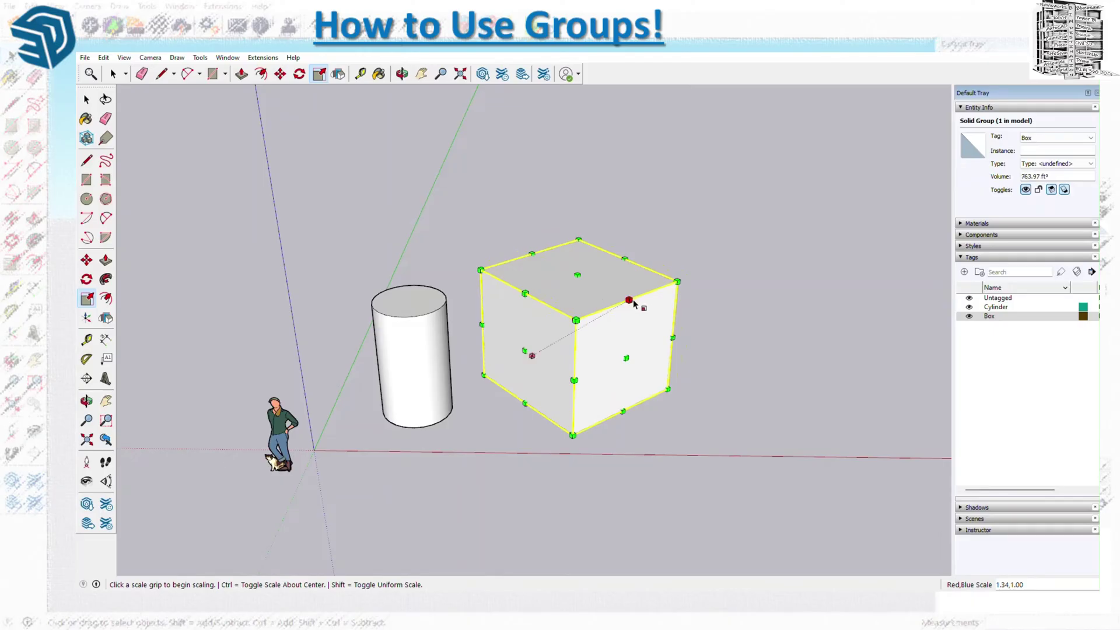
{"action": "left_click_drag", "start_coordinate": [629, 300], "coordinate": [649, 311]}
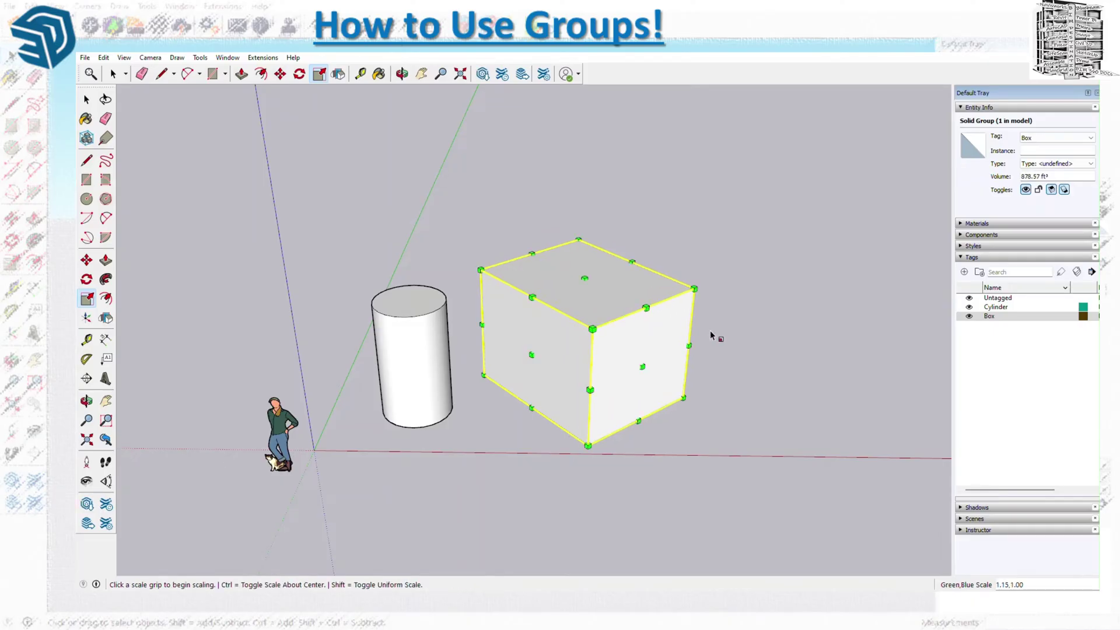
{"action": "left_click", "coordinate": [87, 99]}
{"action": "left_click", "coordinate": [492, 212]}
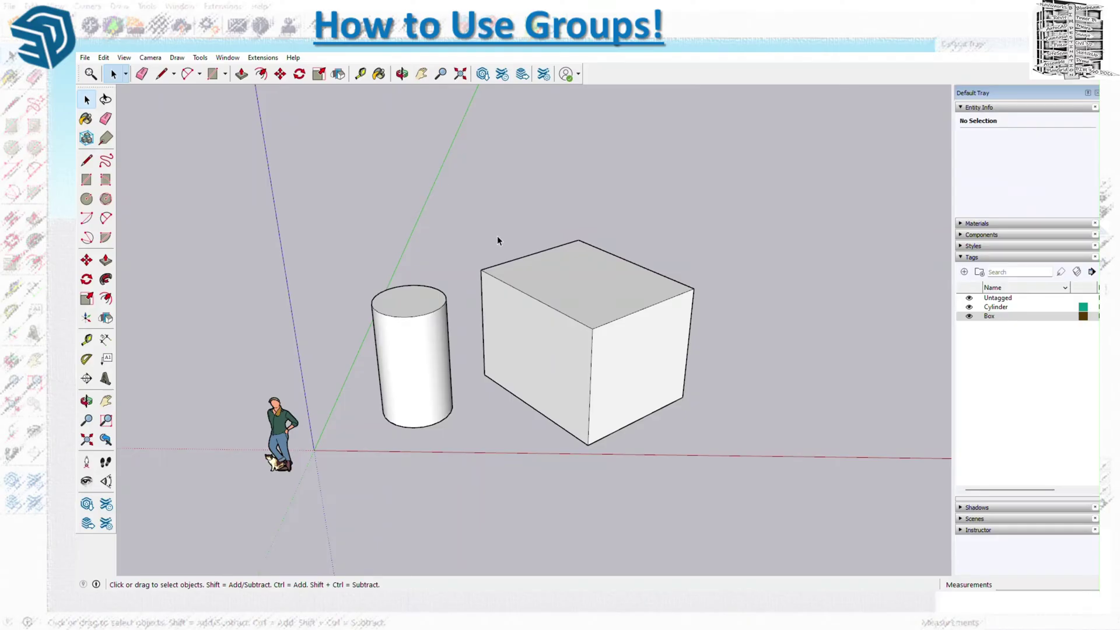
- Combine the cylinder group and the box group into one outer group
{"action": "left_click", "coordinate": [551, 318]}
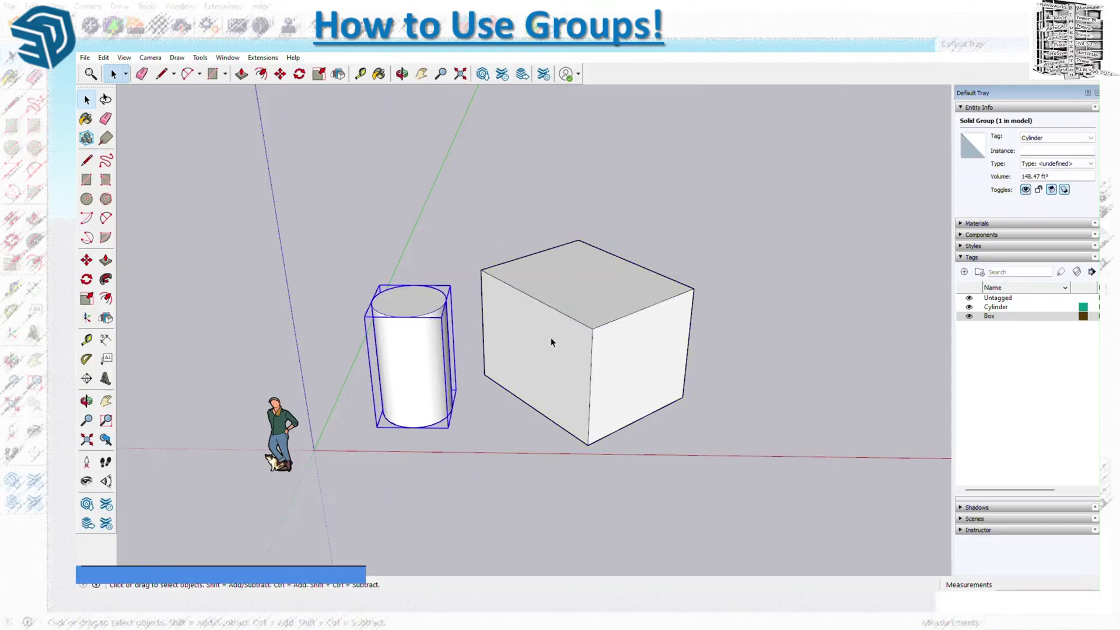
{"action": "left_click", "coordinate": [448, 365]}
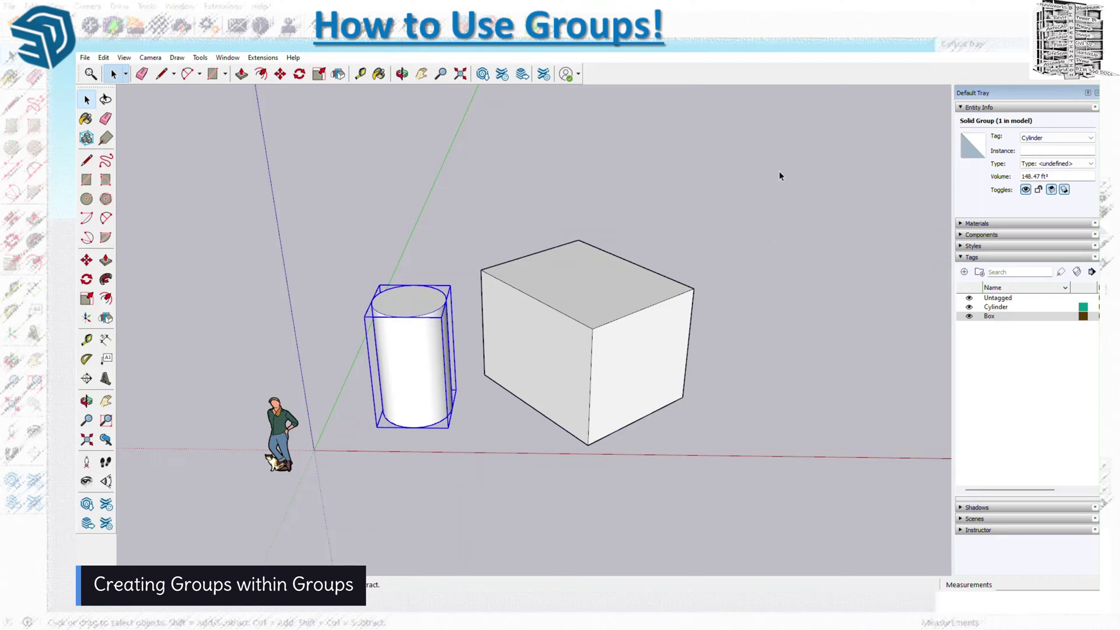
{"action": "left_click_drag", "start_coordinate": [338, 506], "coordinate": [337, 507]}
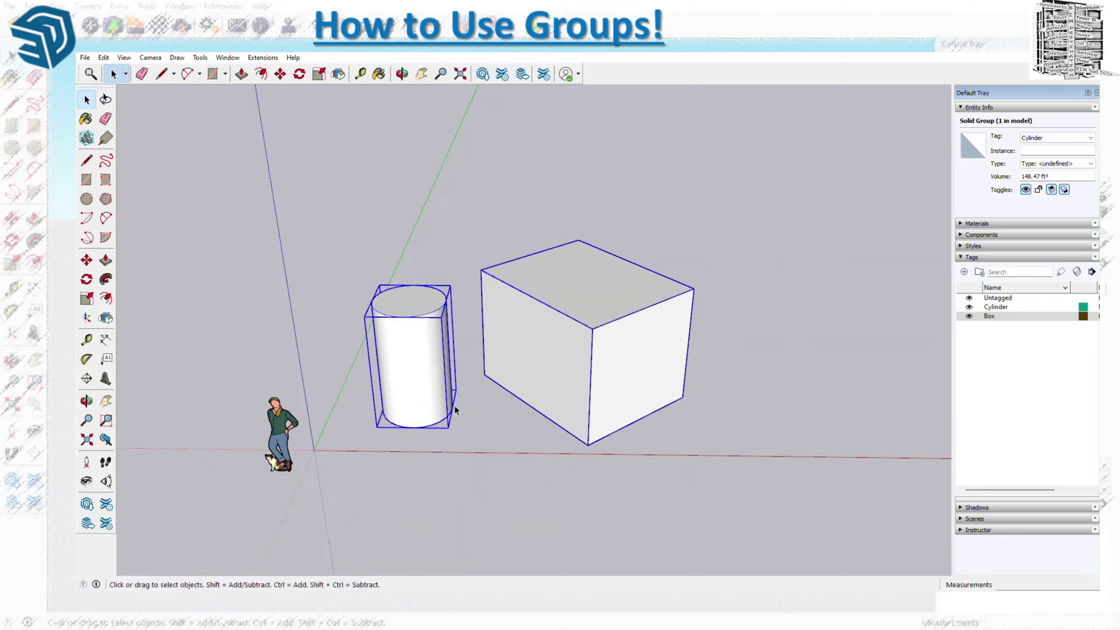
{"action": "right_click", "coordinate": [546, 362]}
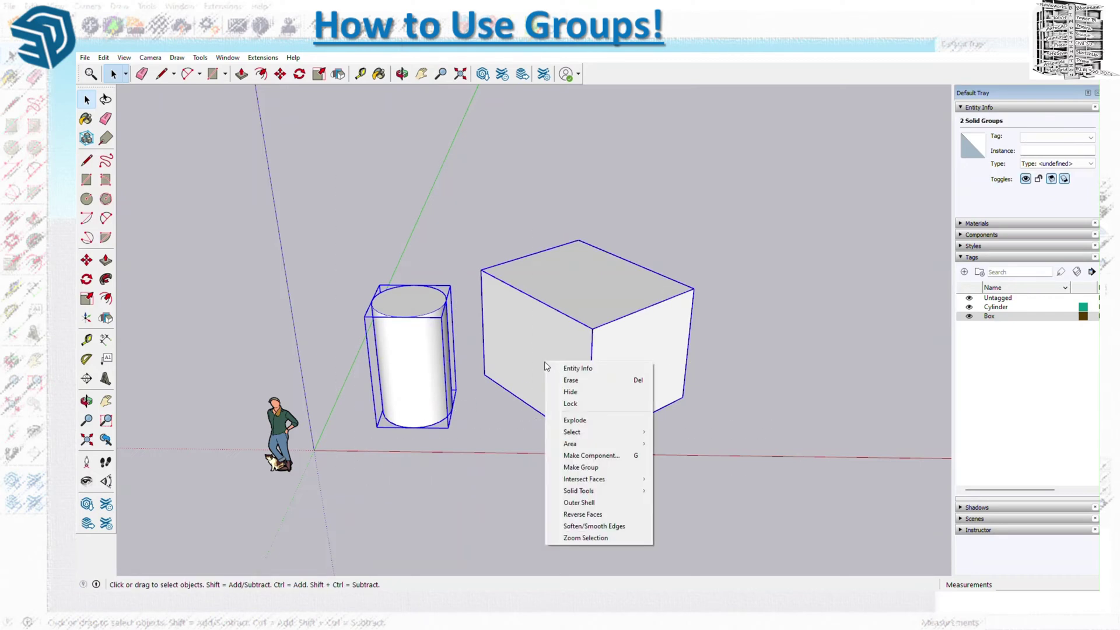
{"action": "left_click", "coordinate": [594, 470]}
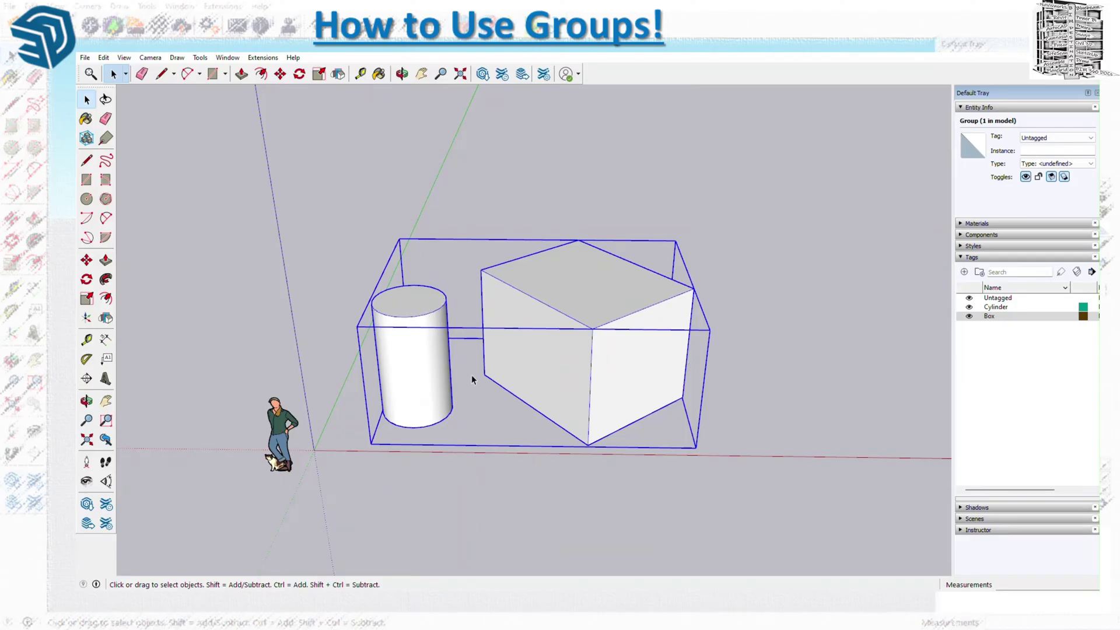
- Open the box group nested inside the outer group and push its top face down to lower the box
{"action": "double_click", "coordinate": [527, 368]}
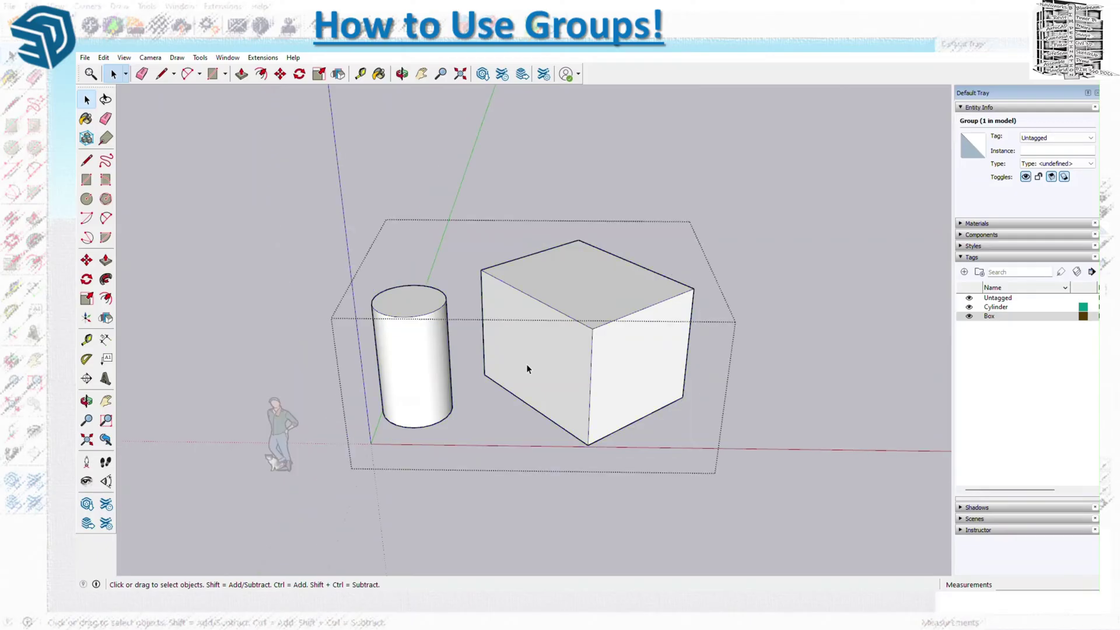
{"action": "left_click", "coordinate": [434, 366]}
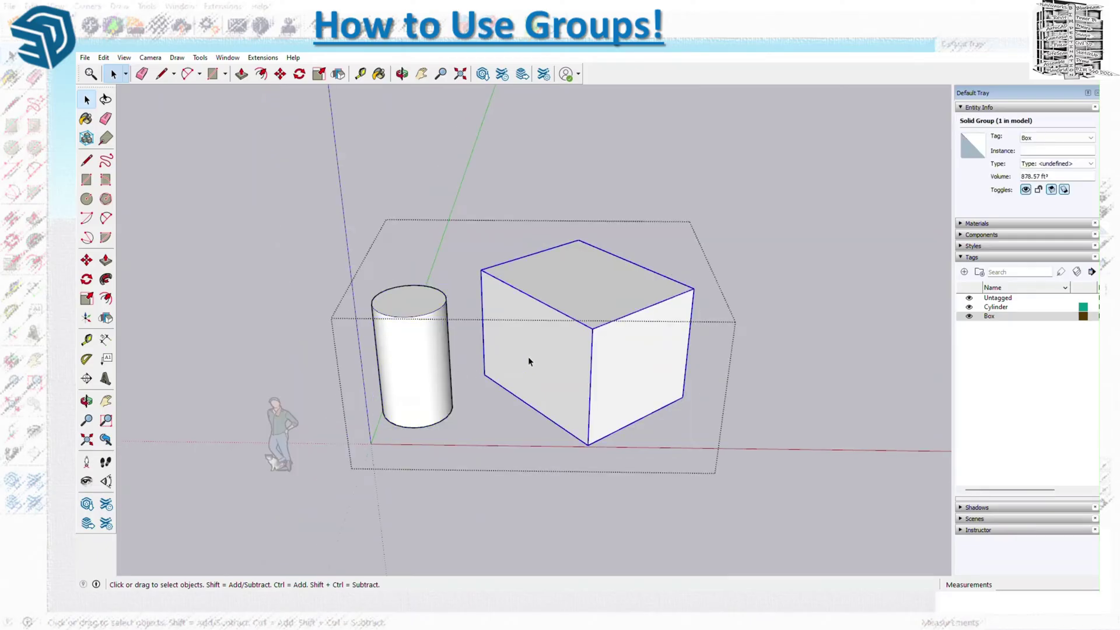
{"action": "left_click", "coordinate": [454, 371]}
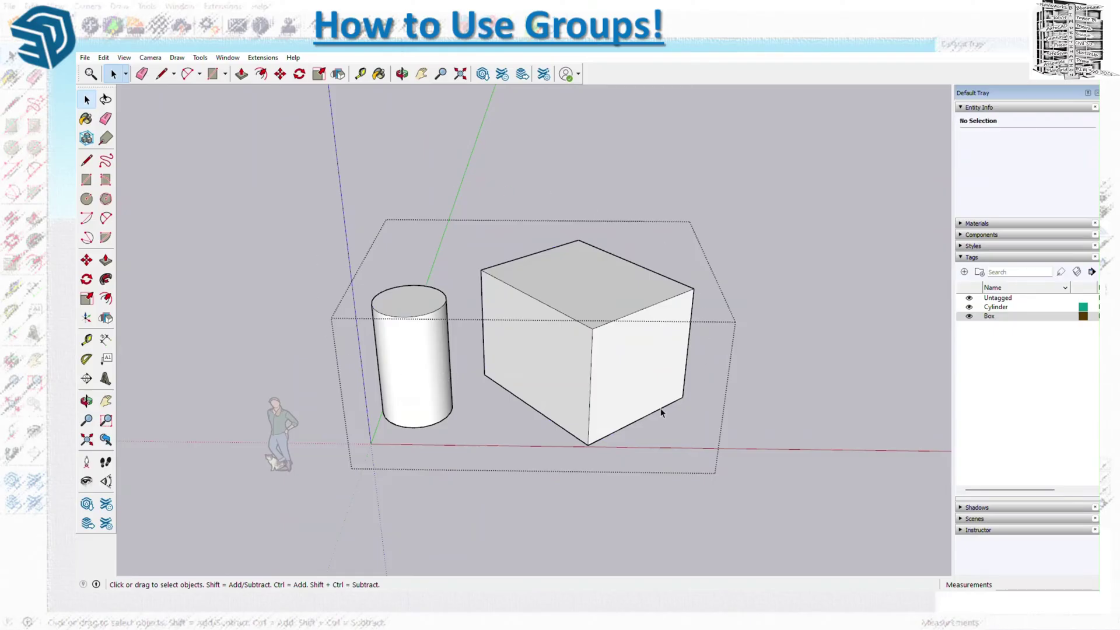
{"action": "double_click", "coordinate": [574, 344]}
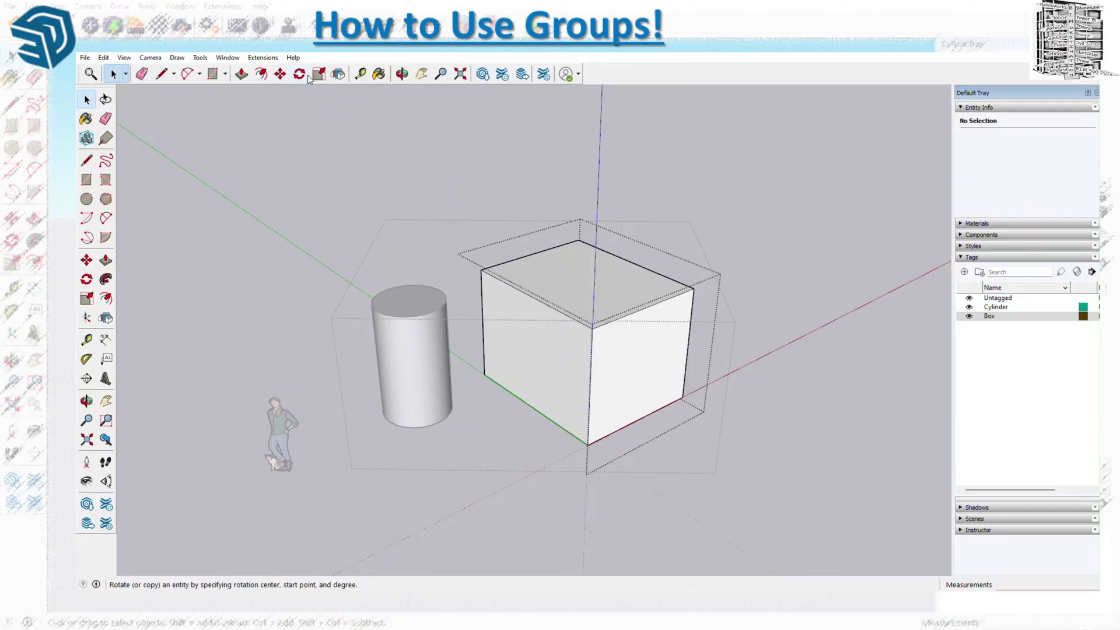
{"action": "left_click", "coordinate": [241, 74]}
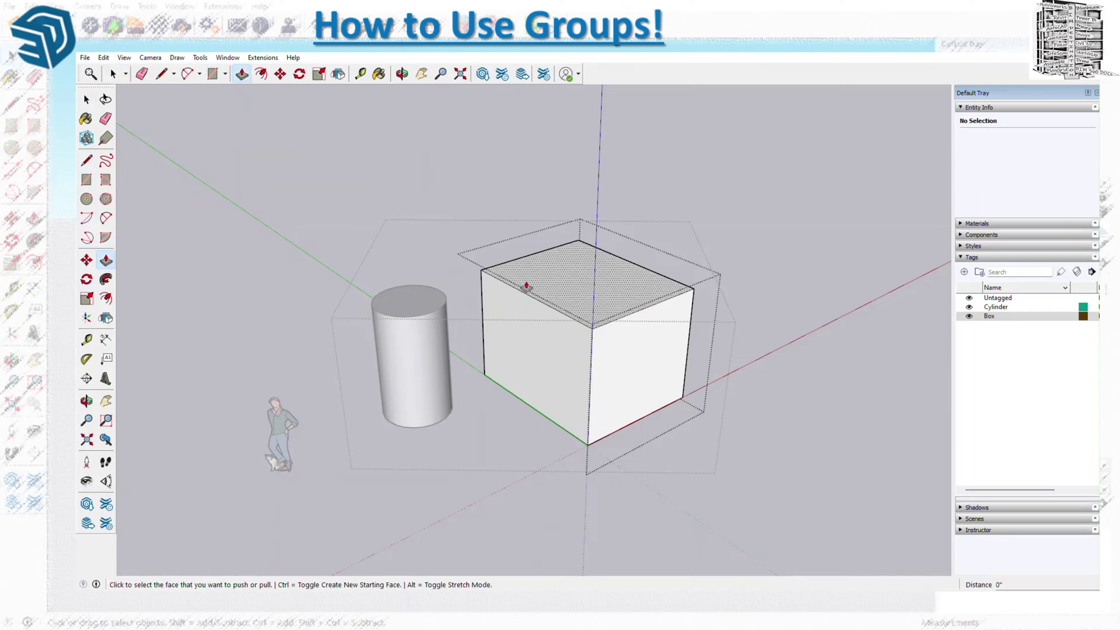
{"action": "left_click", "coordinate": [572, 290]}
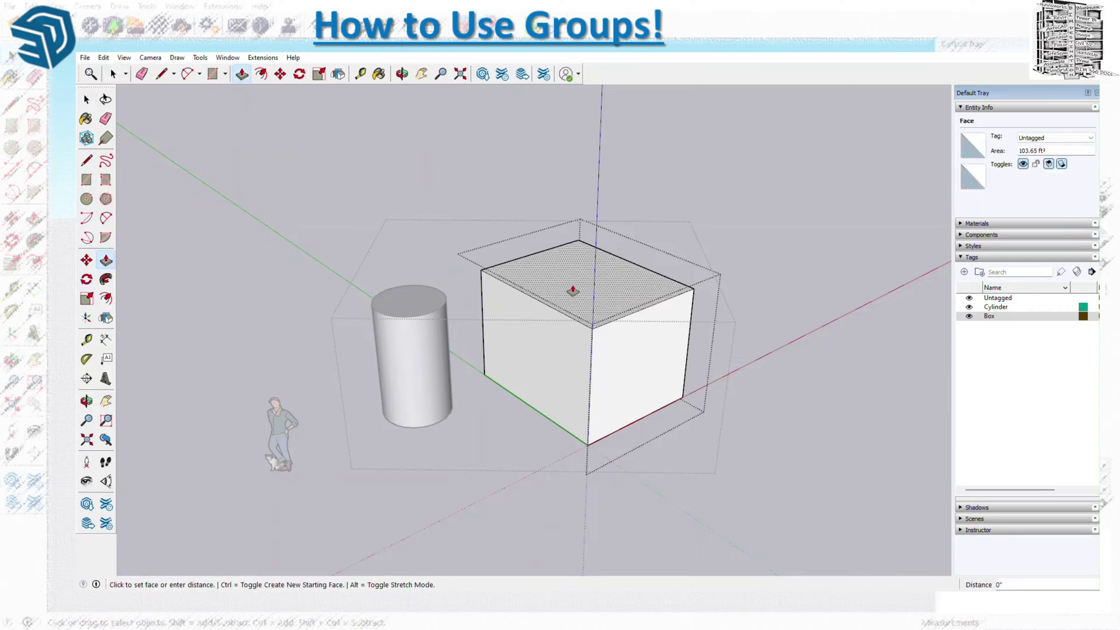
{"action": "left_click", "coordinate": [574, 322]}
- Draw a circle of about 2' 2" radius on the box's top face, delete its inner face, and close both groups
{"action": "left_click", "coordinate": [87, 199]}
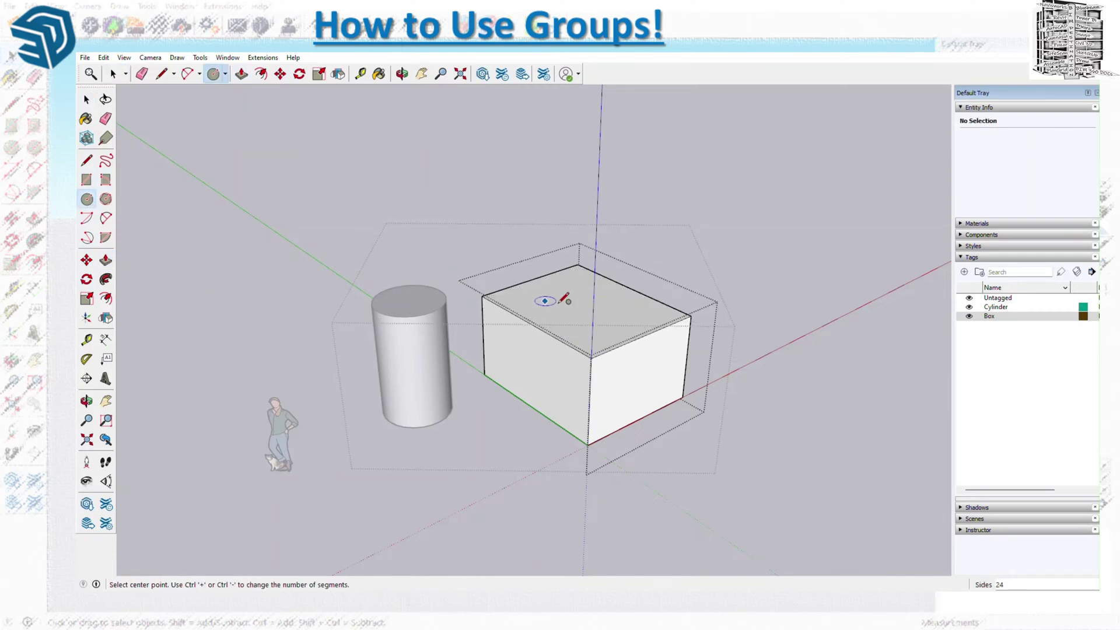
{"action": "left_click", "coordinate": [566, 306]}
{"action": "left_click", "coordinate": [595, 308]}
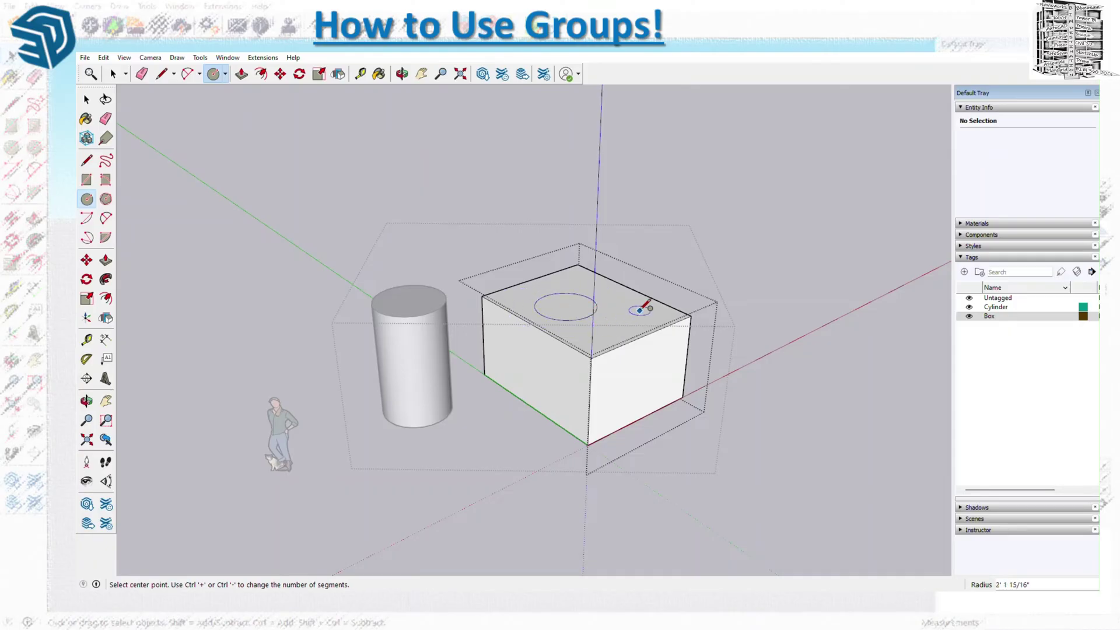
{"action": "key", "text": "space"}
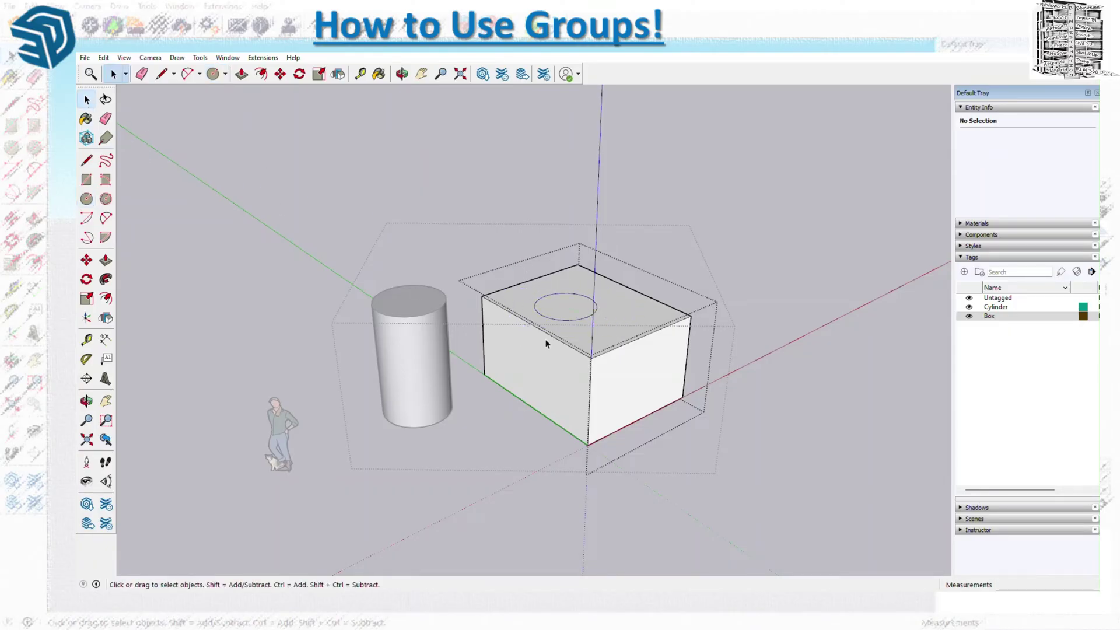
{"action": "left_click", "coordinate": [579, 319]}
{"action": "key", "text": "Delete"}
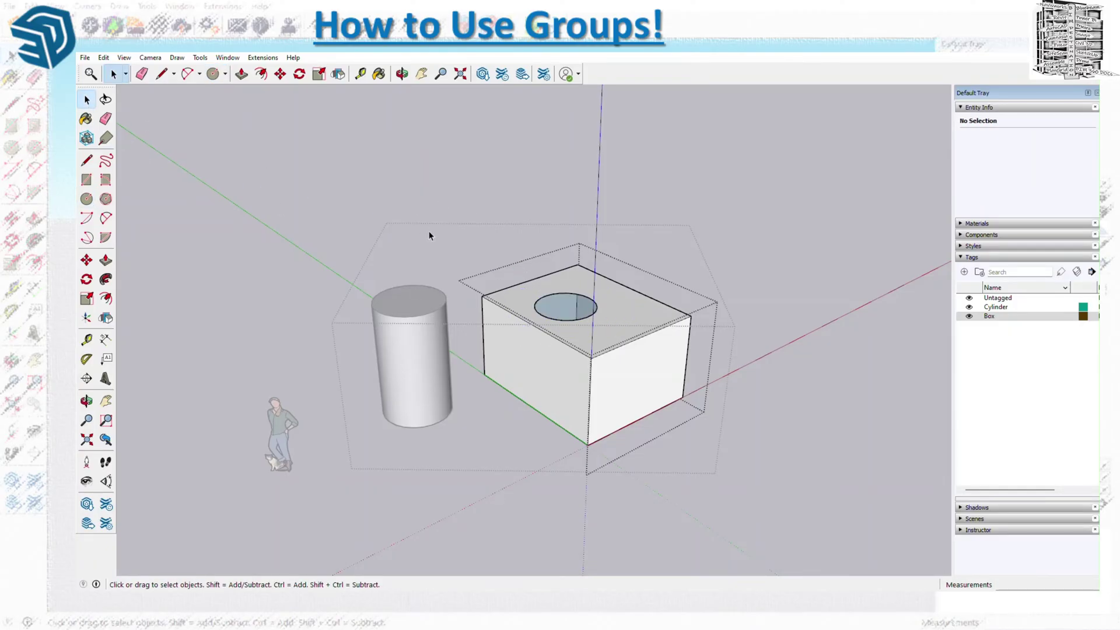
{"action": "left_click", "coordinate": [636, 249]}
{"action": "left_click", "coordinate": [766, 313]}
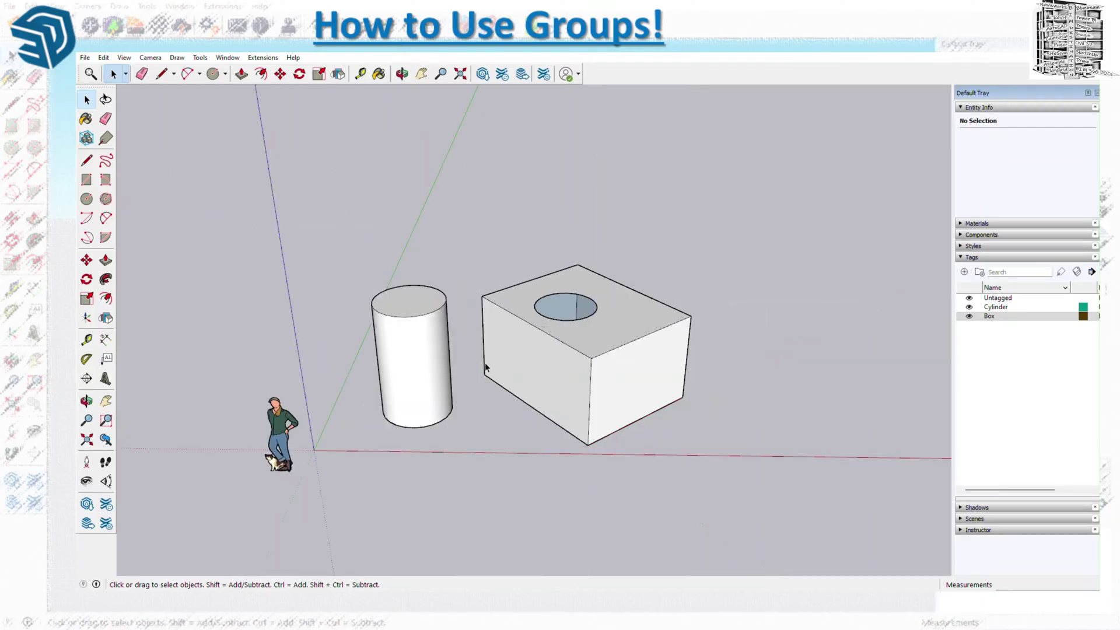
- Copy the outer group about 31' along the green axis, away from the original
{"action": "left_click", "coordinate": [450, 362]}
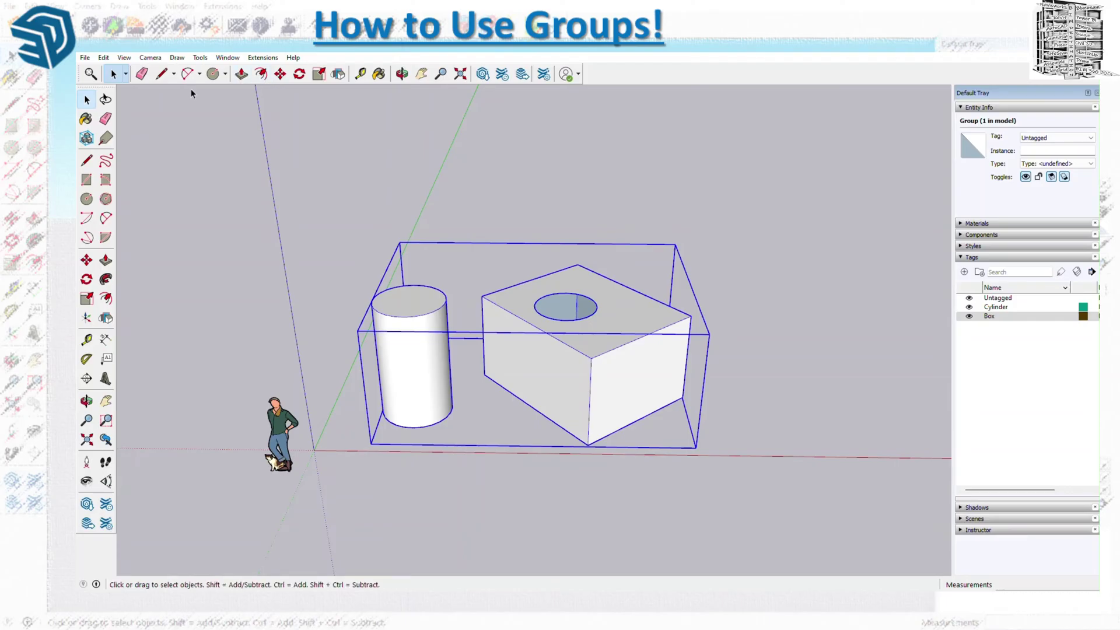
{"action": "left_click", "coordinate": [86, 261]}
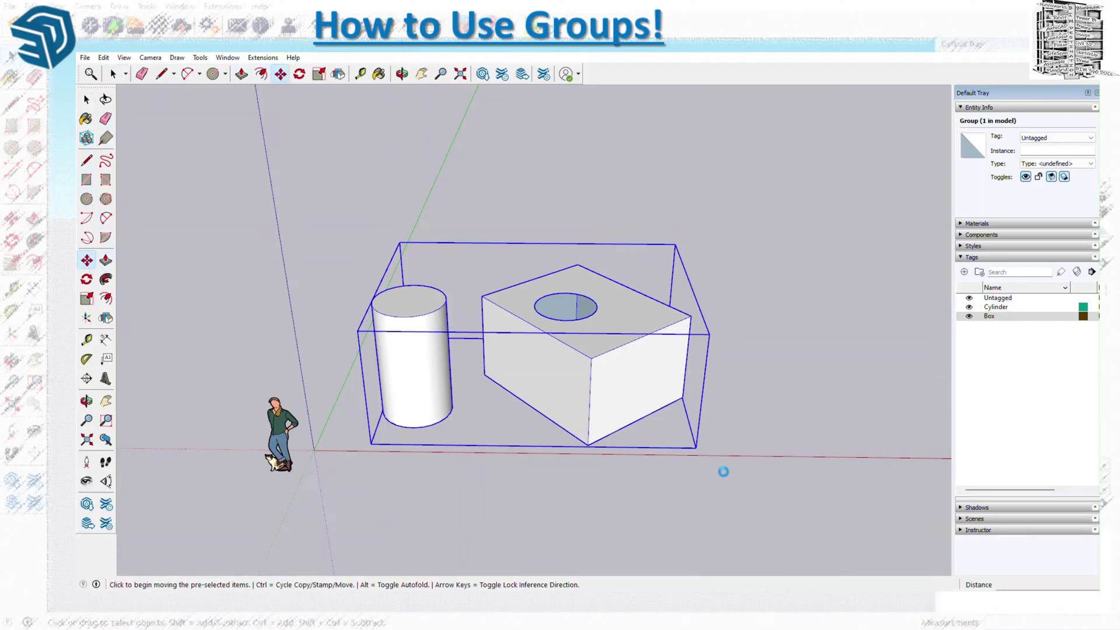
{"action": "left_click", "coordinate": [696, 448]}
{"action": "key", "text": "ctrl"}
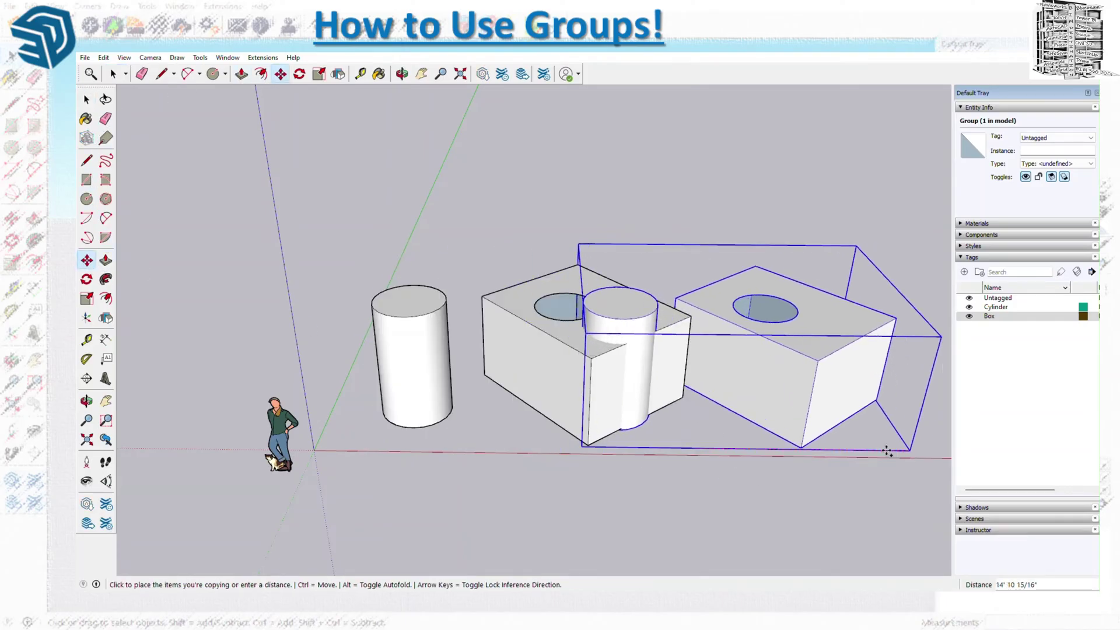
{"action": "middle_click_drag", "start_coordinate": [783, 364], "coordinate": [583, 368]}
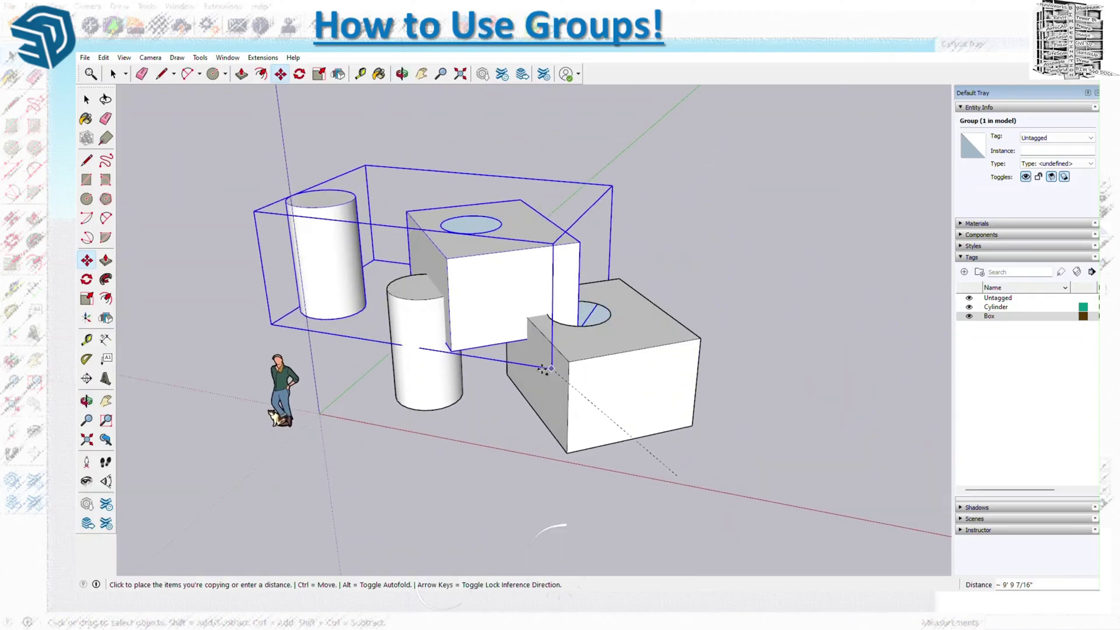
{"action": "scroll", "coordinate": [583, 367], "scroll_direction": "down", "scroll_amount": 5}
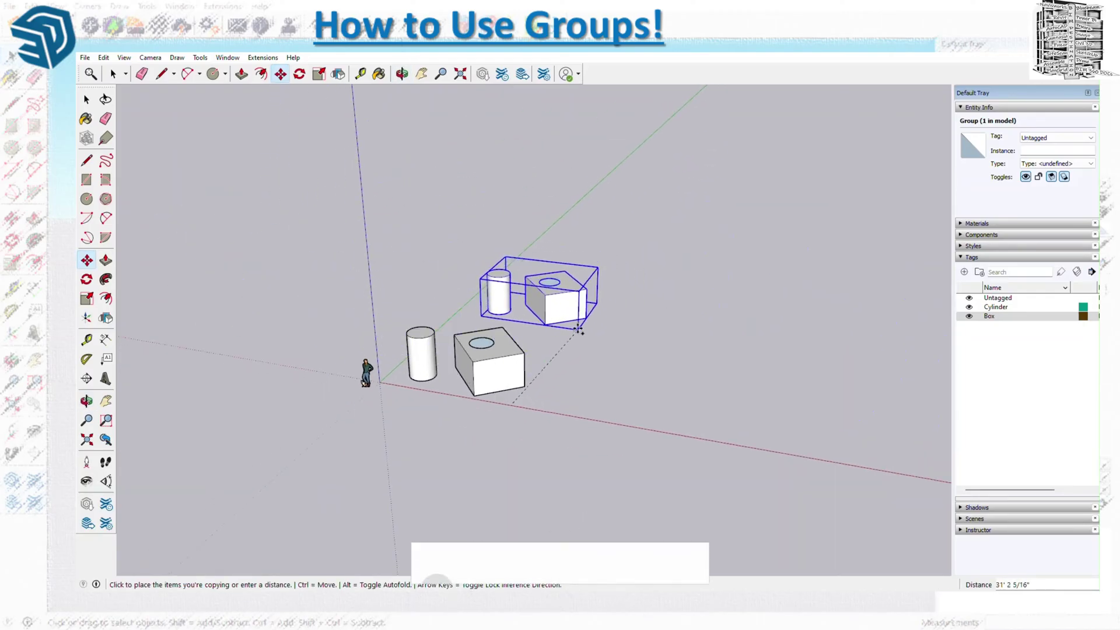
{"action": "left_click", "coordinate": [574, 327]}
{"action": "middle_click_drag", "start_coordinate": [683, 350], "coordinate": [498, 310]}
{"action": "scroll", "coordinate": [498, 309], "scroll_direction": "up", "scroll_amount": 3}
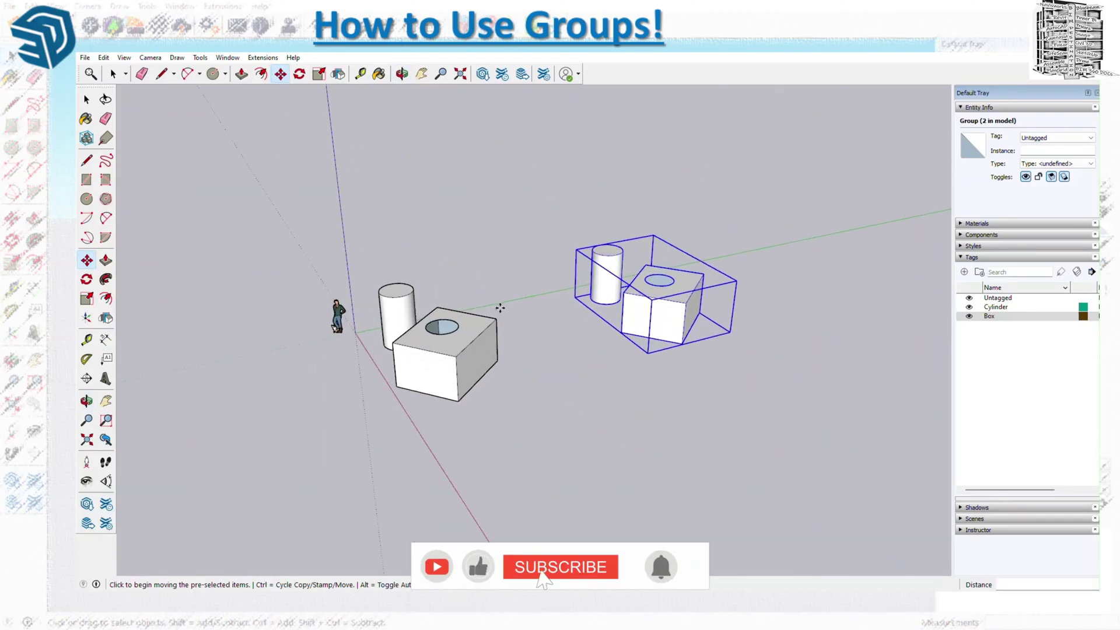
{"action": "key", "text": "space"}
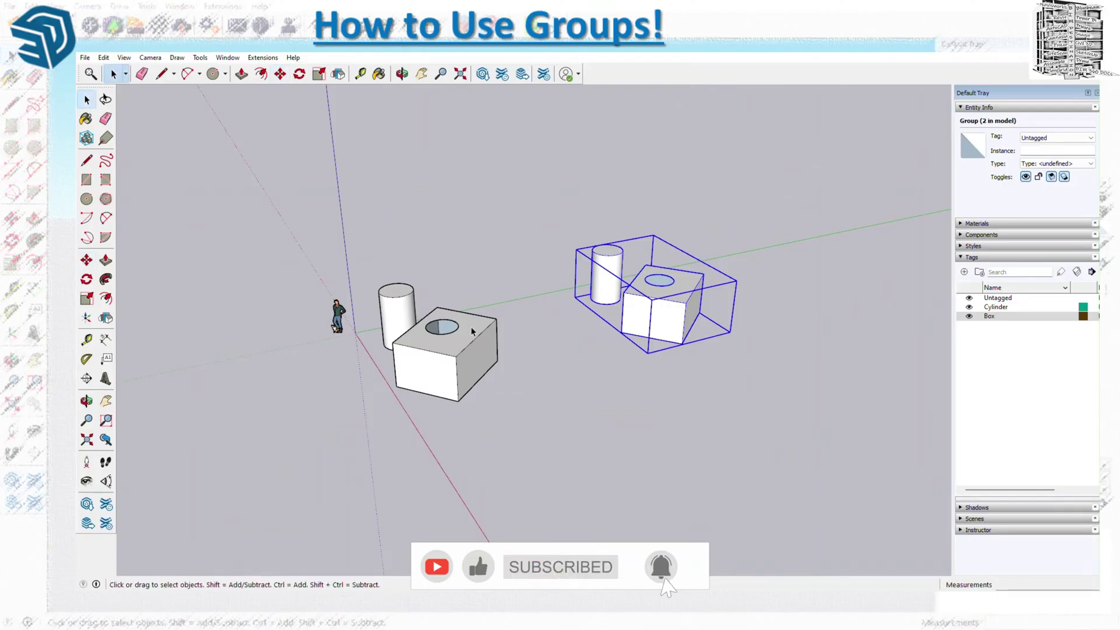
- Remove the nested box from the original outer group and close the group
{"action": "left_click", "coordinate": [462, 347]}
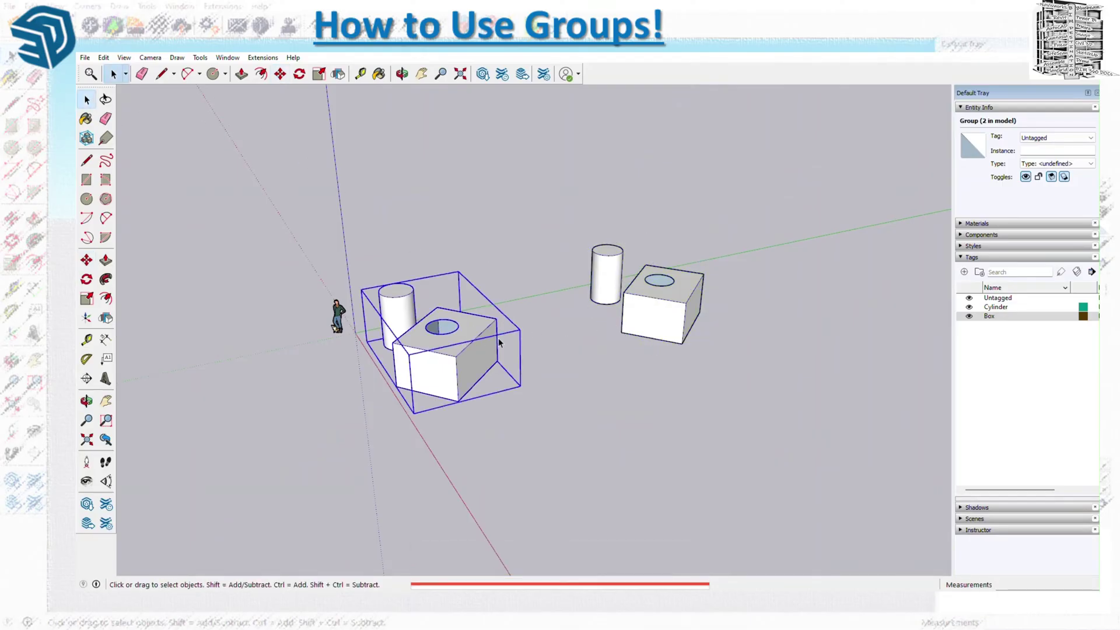
{"action": "double_click", "coordinate": [465, 341]}
{"action": "left_click", "coordinate": [465, 341]}
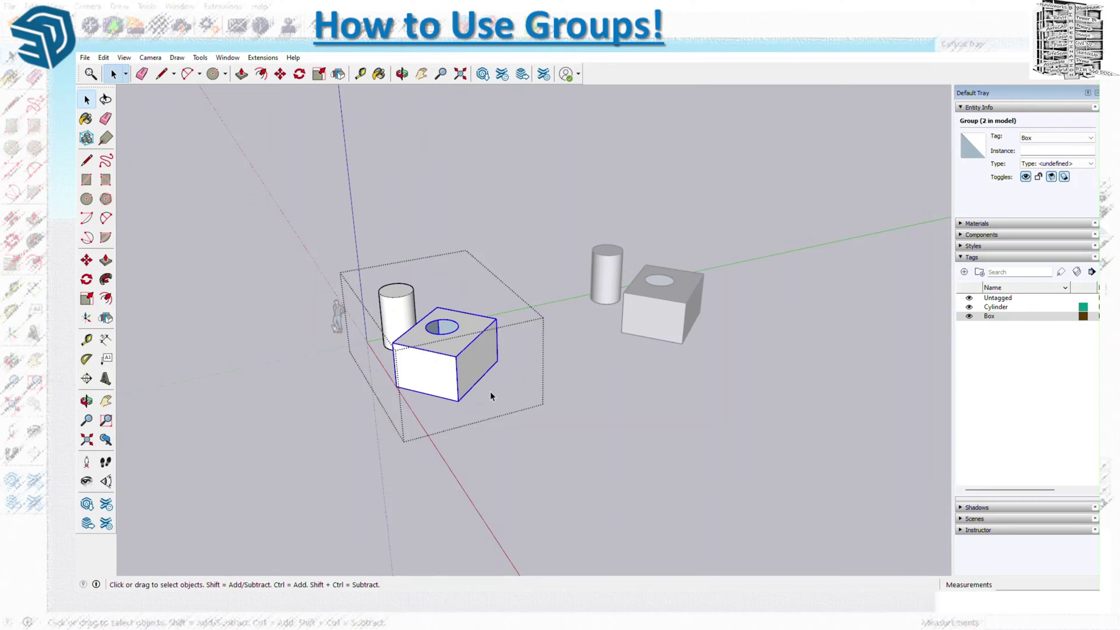
{"action": "key", "text": "ctrl+x"}
{"action": "left_click", "coordinate": [482, 387]}
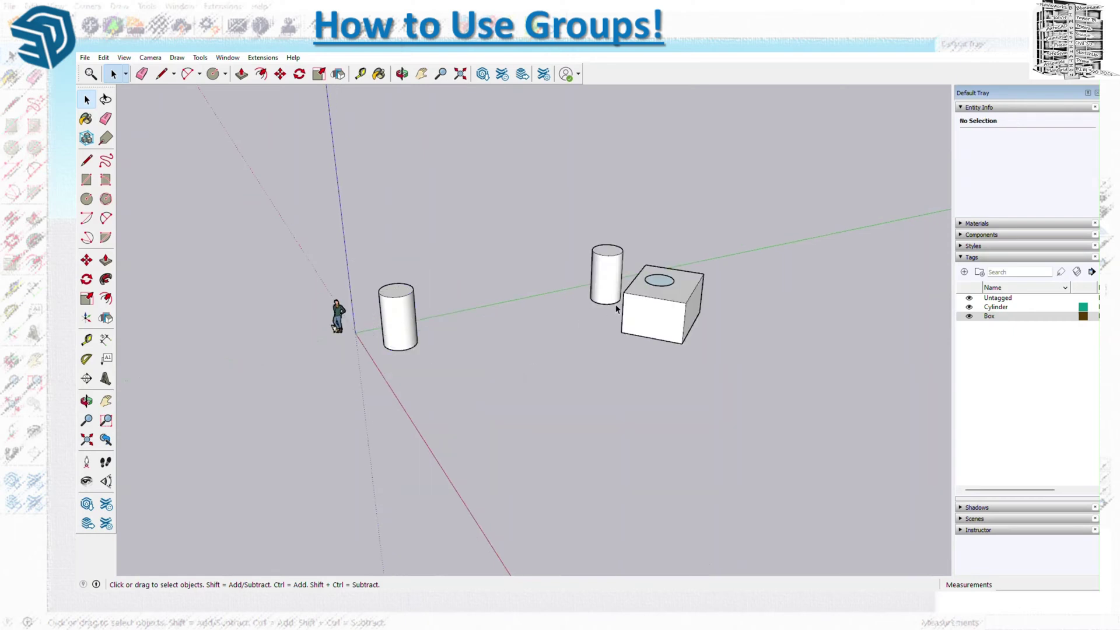
- Select the copied outer group and switch the Cylinder and Box tags off and on to compare the nested objects' visibility
{"action": "left_click", "coordinate": [636, 307]}
{"action": "left_click", "coordinate": [969, 307]}
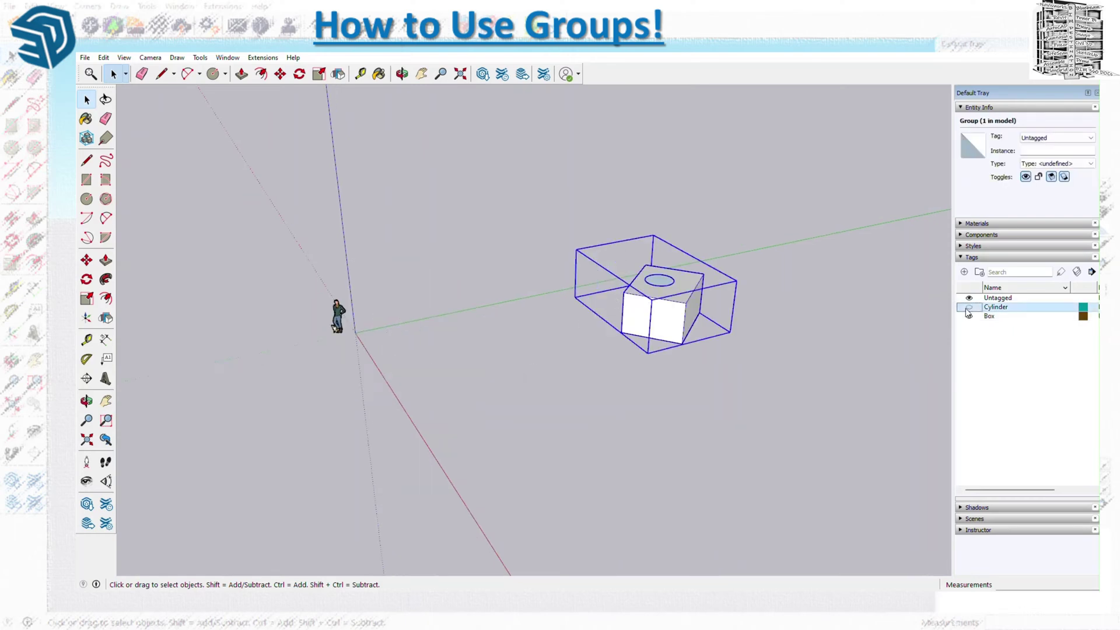
{"action": "left_click", "coordinate": [969, 308]}
{"action": "left_click", "coordinate": [969, 316]}
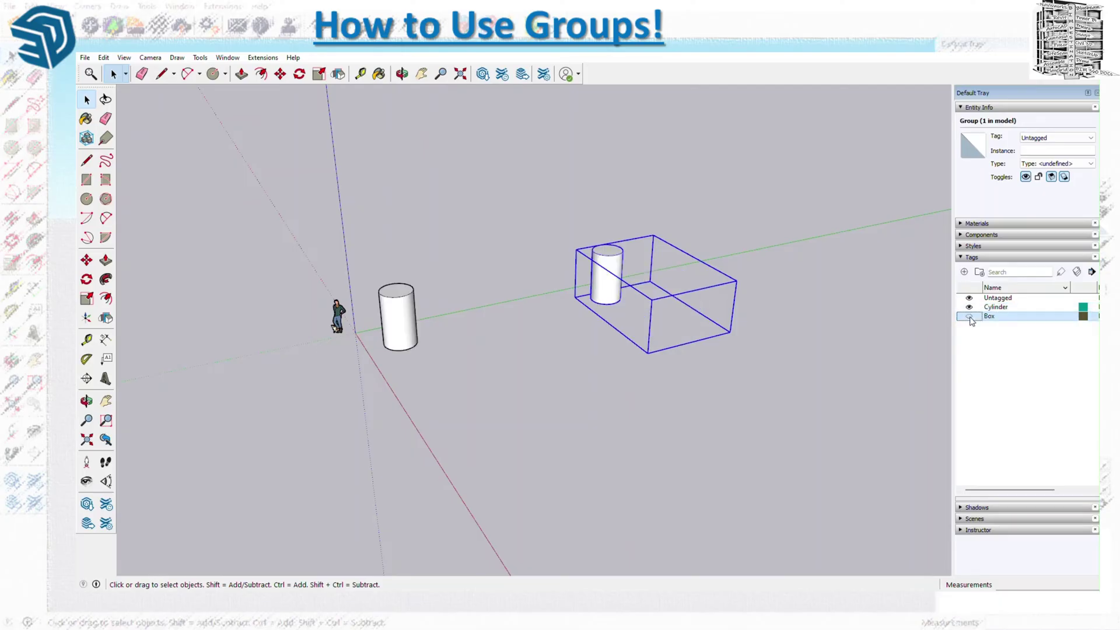
{"action": "left_click", "coordinate": [969, 317]}
{"action": "left_click", "coordinate": [969, 307]}
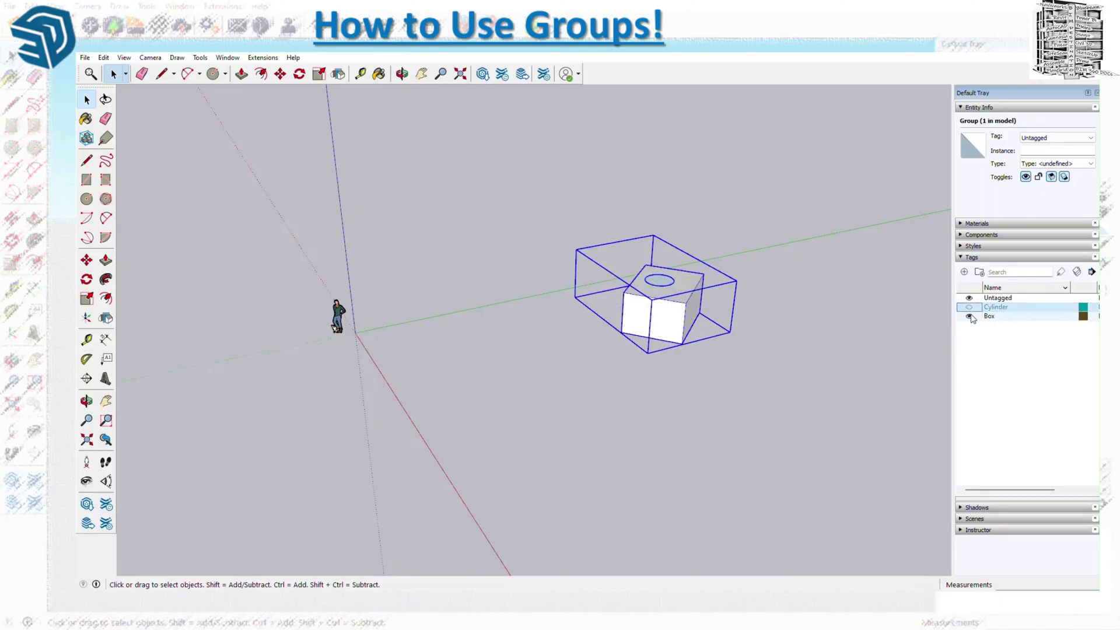
{"action": "left_click", "coordinate": [969, 316]}
{"action": "left_click", "coordinate": [969, 307]}
{"action": "left_click", "coordinate": [970, 316]}
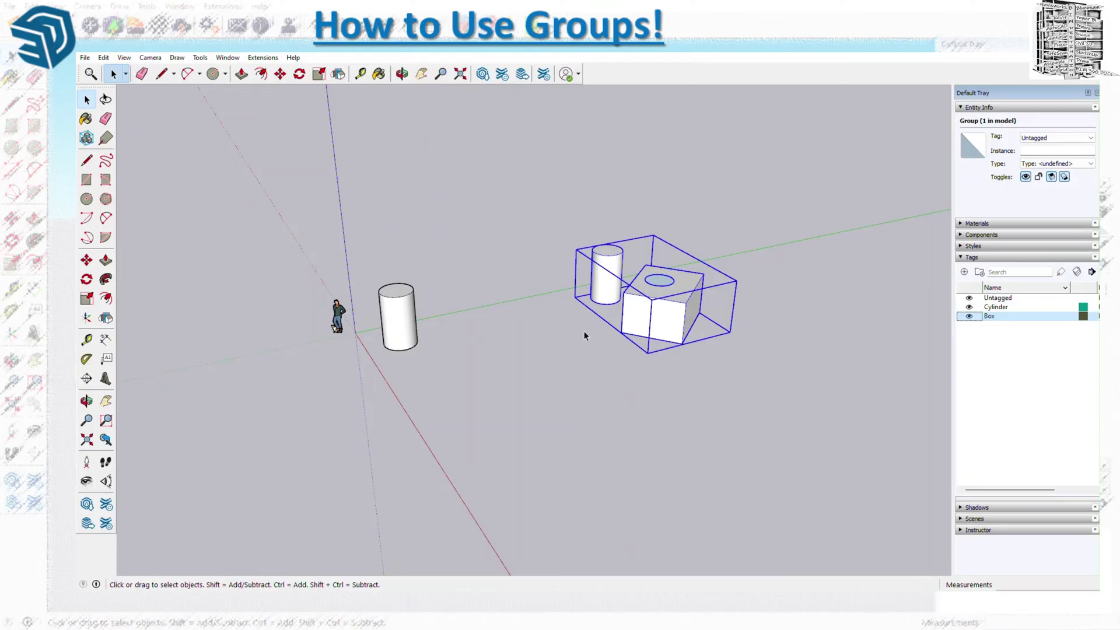
{"action": "scroll", "coordinate": [443, 380], "scroll_direction": "down", "scroll_amount": 4}
{"action": "middle_click", "coordinate": [391, 405]}
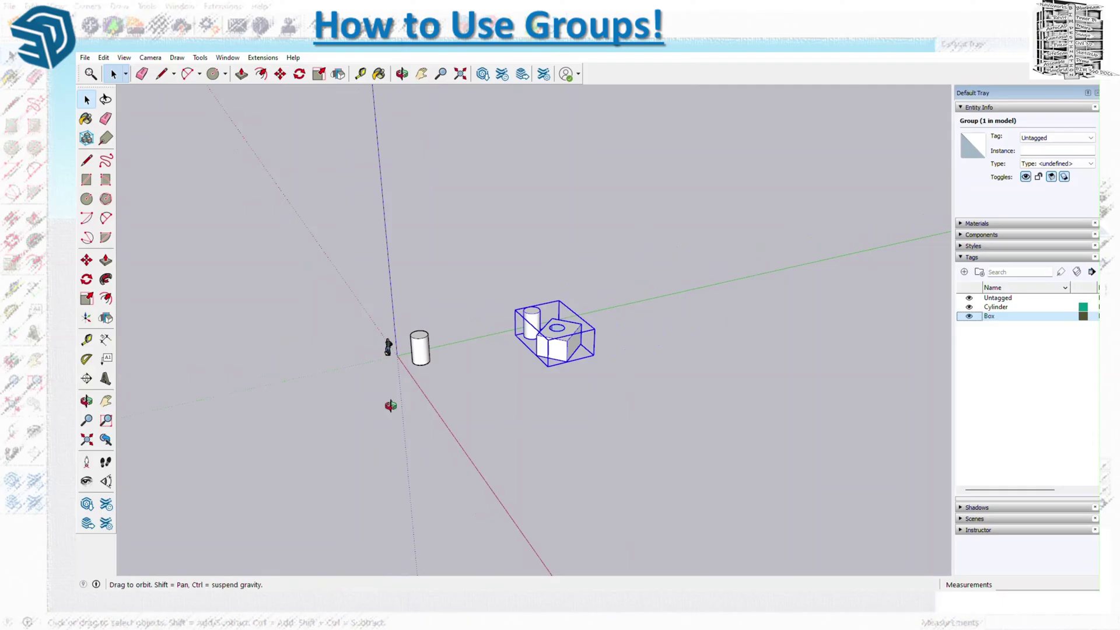
{"action": "middle_click_drag", "start_coordinate": [391, 405], "coordinate": [492, 330]}
{"action": "scroll", "coordinate": [495, 397], "scroll_direction": "up", "scroll_amount": 3}
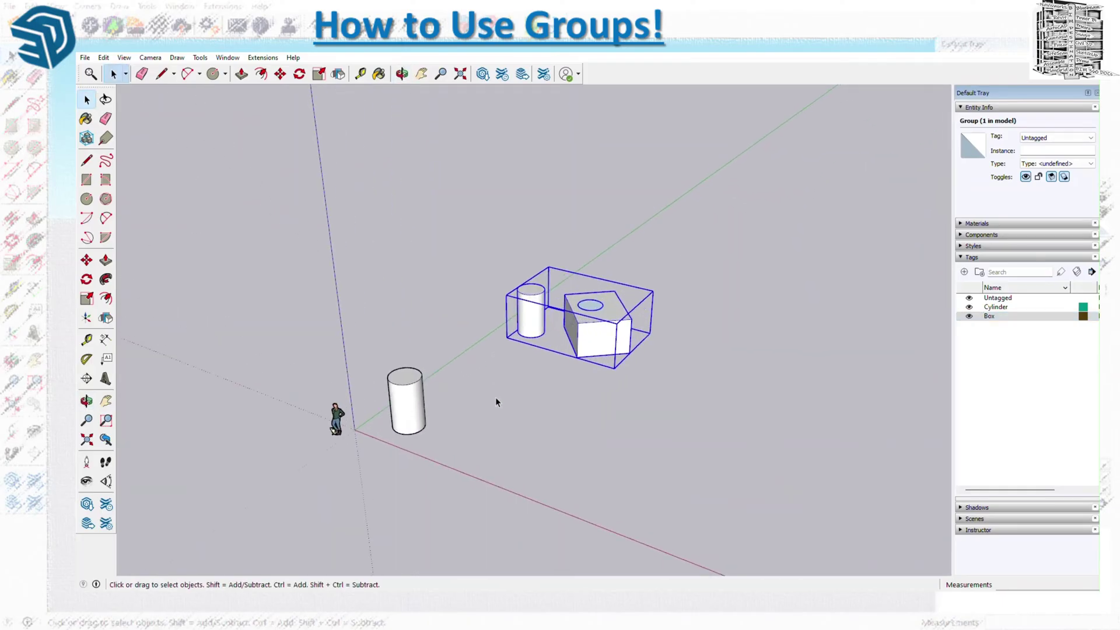